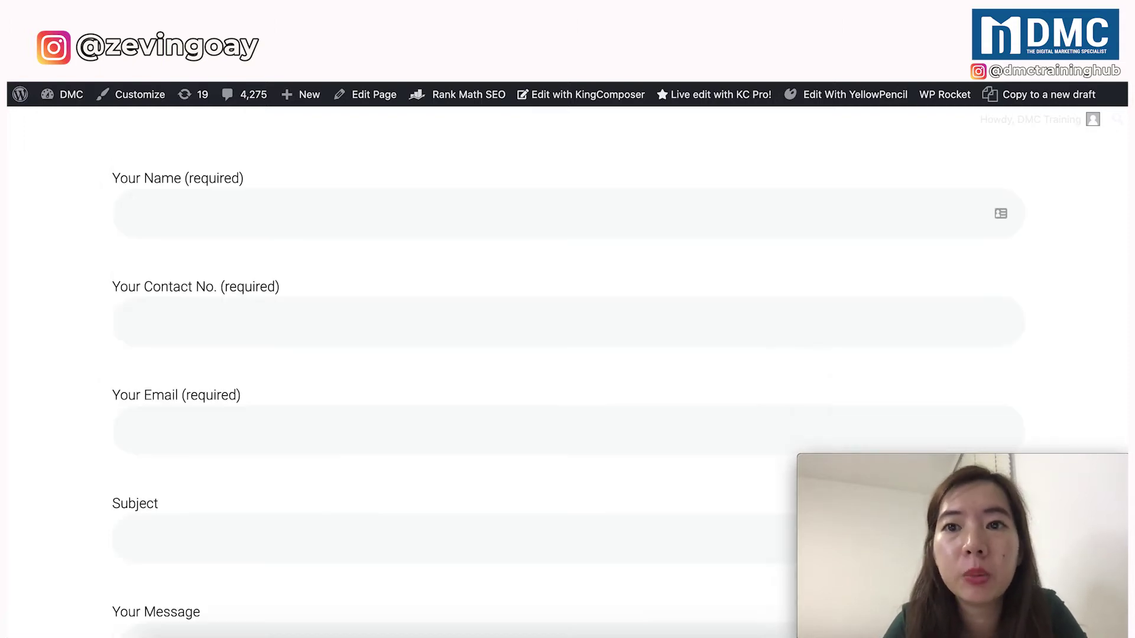
Scroll down the Contact Form Demo 1 template to view its name, email, subject and message fields.
scroll(515, 293, "down", 2)
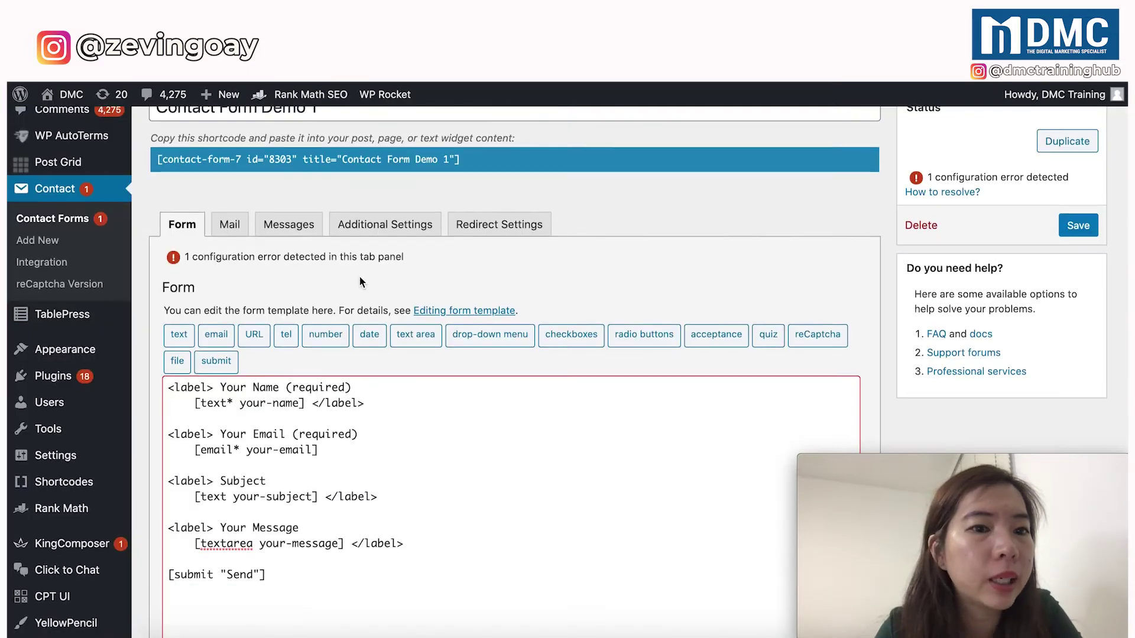
scroll(359, 277, "up", 1)
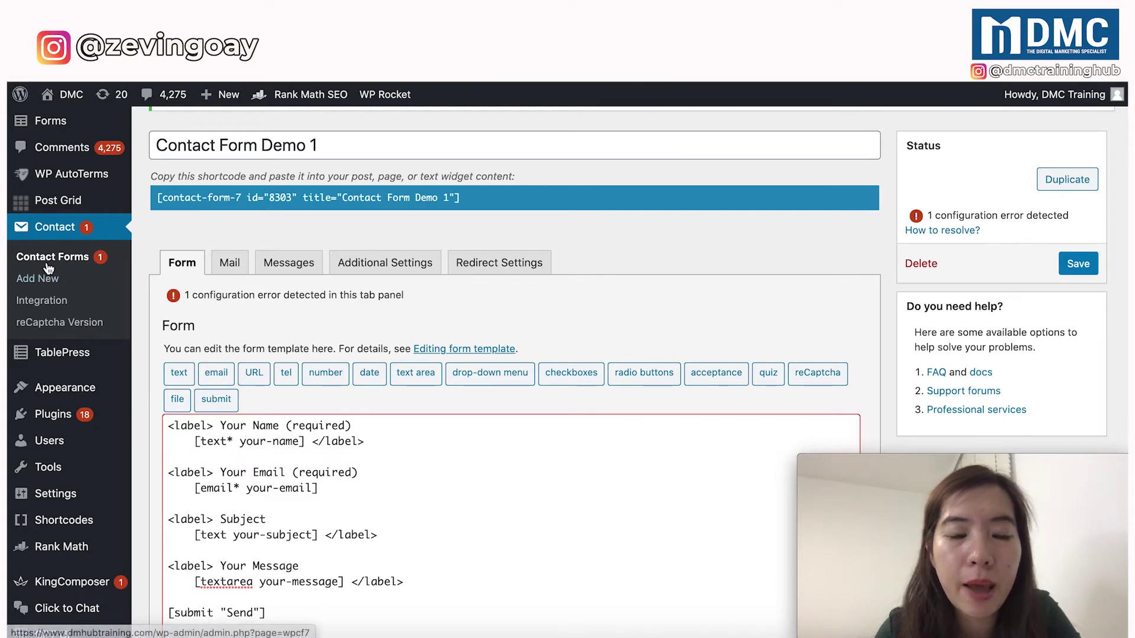
scroll(267, 419, "down", 3)
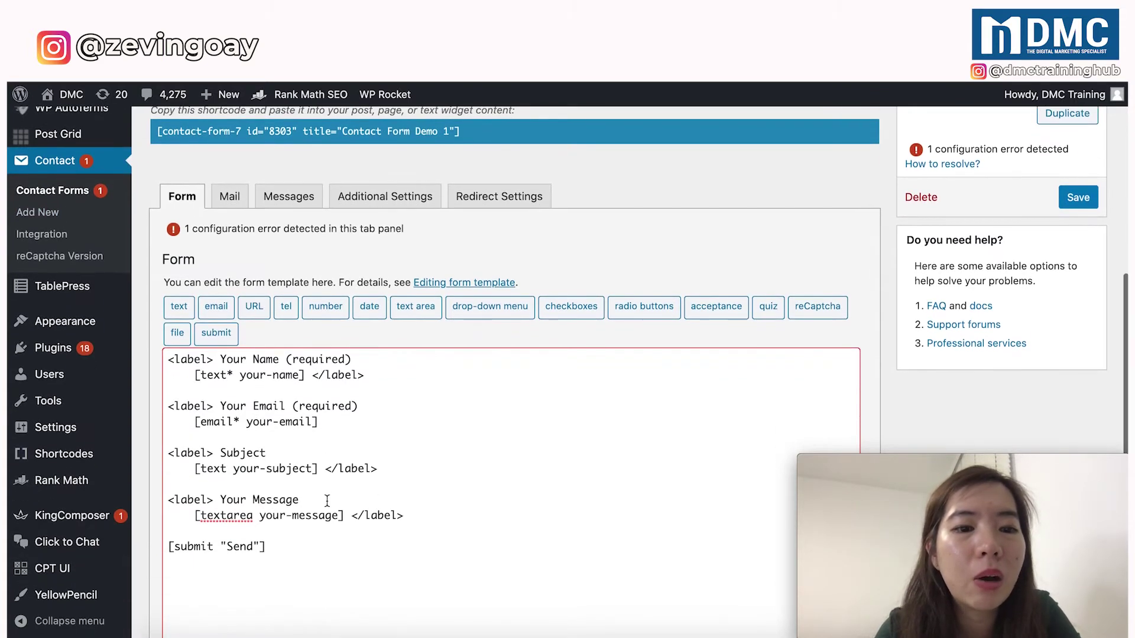
left_click_drag(277, 544, 213, 382)
scroll(214, 383, "up", 3)
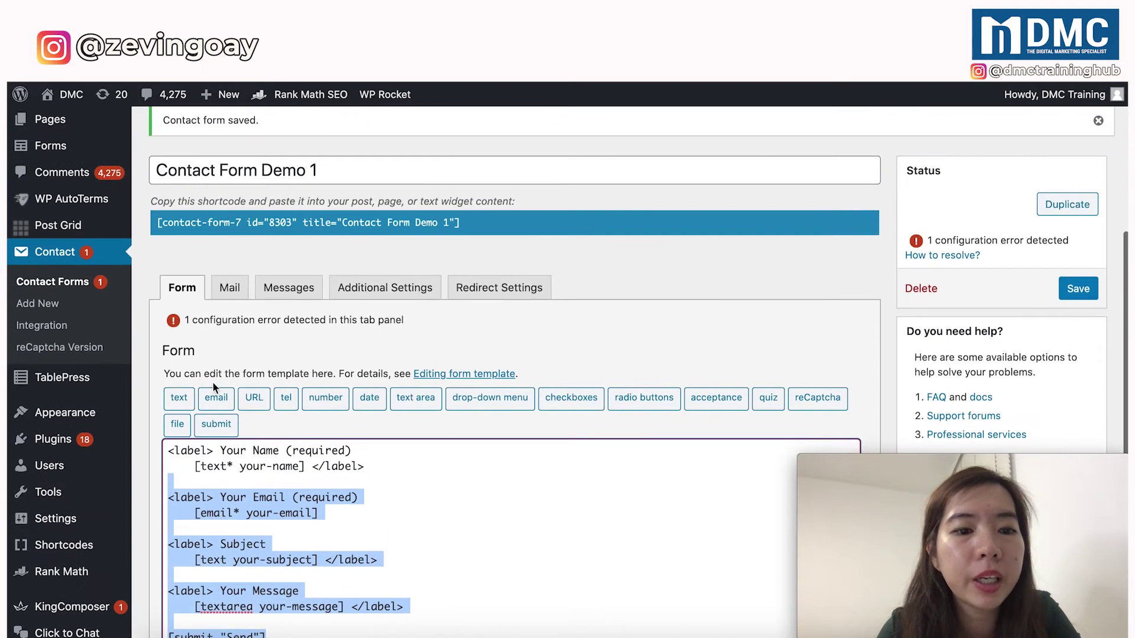
left_click(163, 451)
left_click_drag(164, 451, 318, 513)
scroll(296, 551, "down", 3)
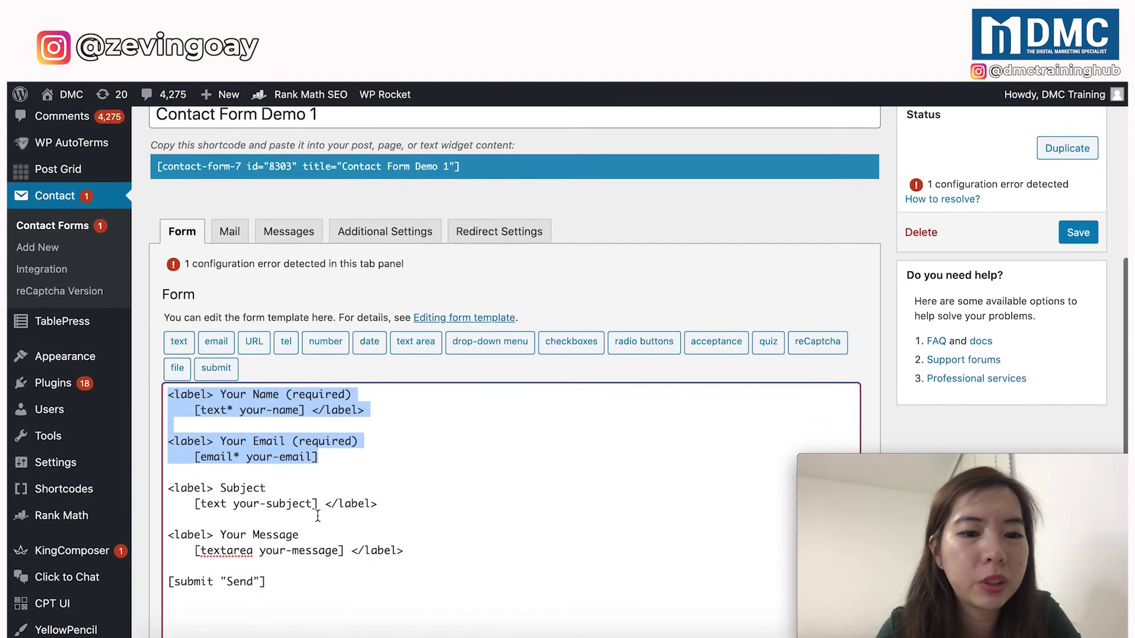
left_click_drag(297, 551, 168, 365)
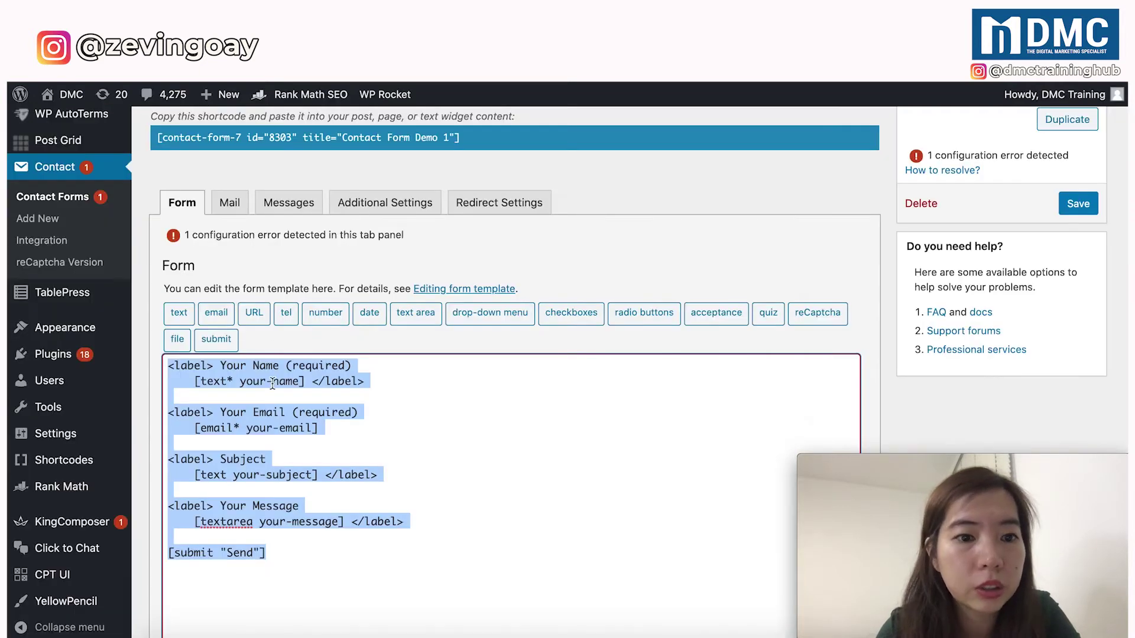
left_click(273, 383)
scroll(275, 404, "down", 1)
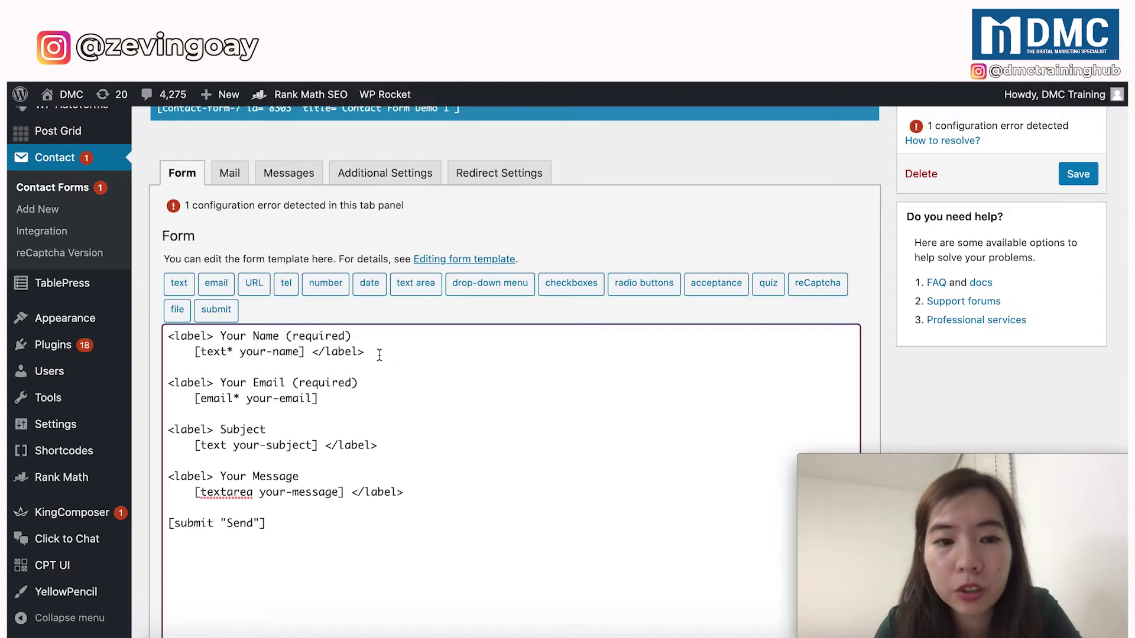
Duplicate the two-line Your Name label block directly below the original.
left_click(380, 354)
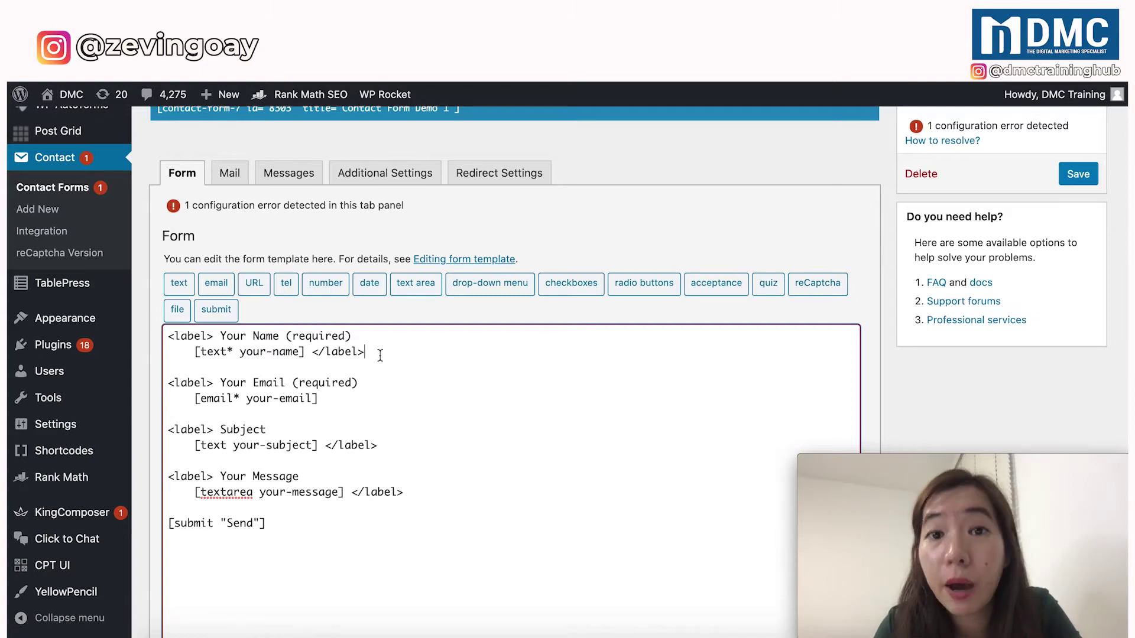
key("Return")
key("Return")
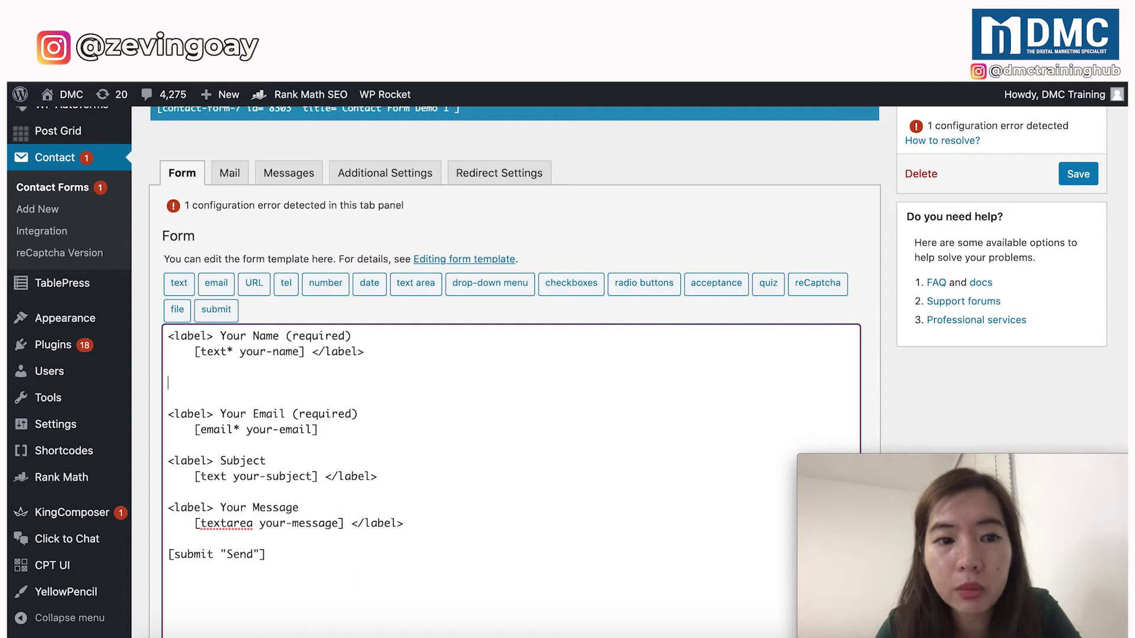
left_click(169, 368)
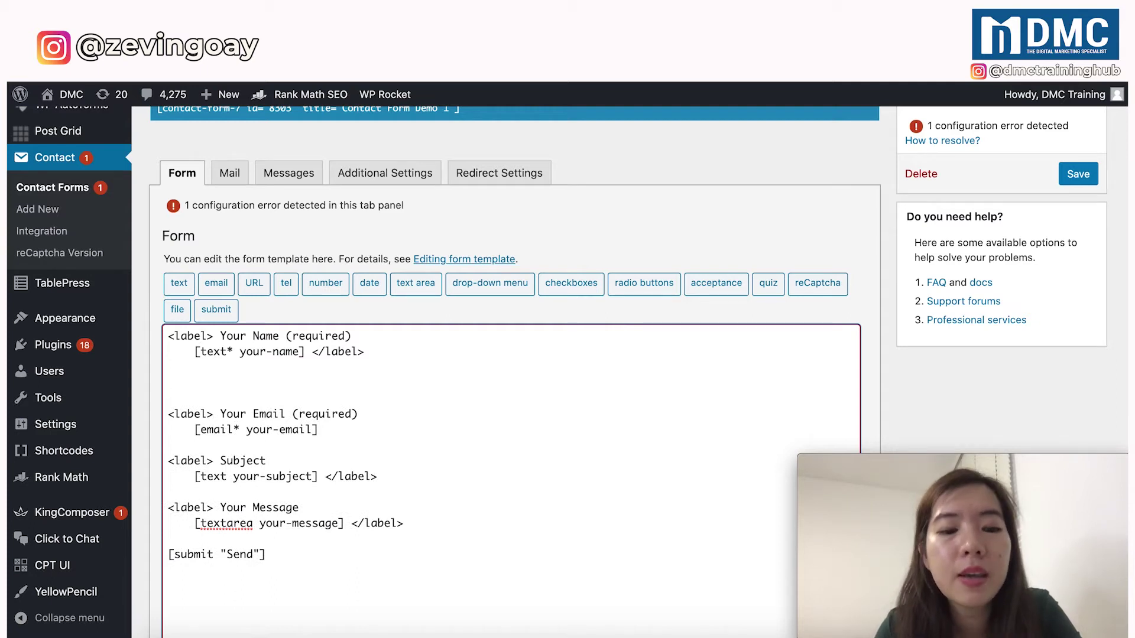
key("Up")
key("shift+Up")
key("shift+Up")
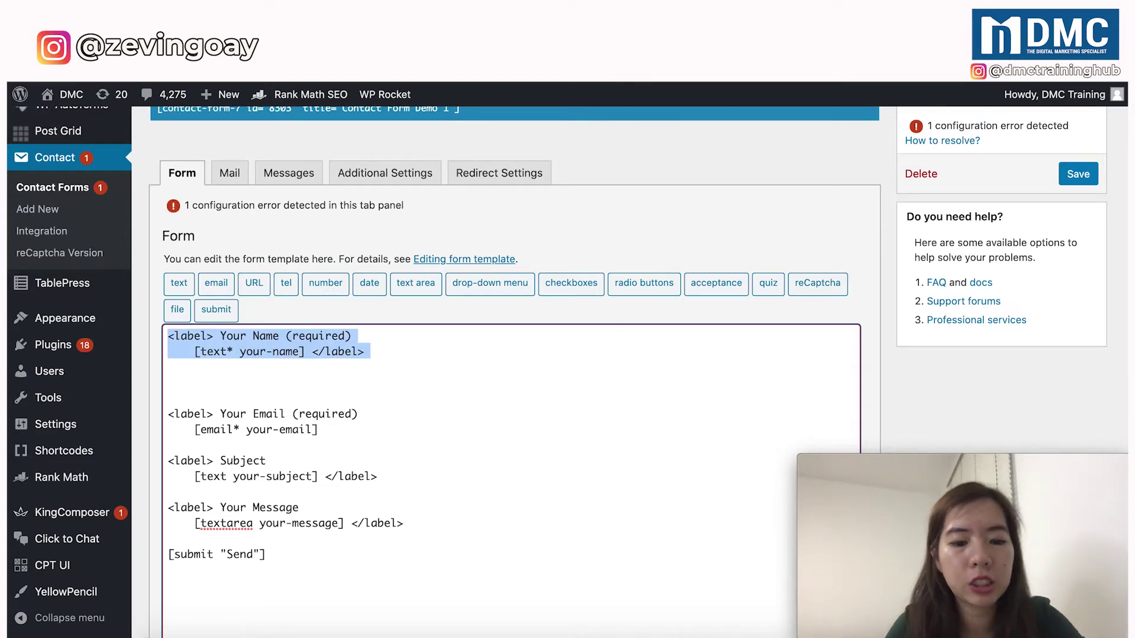
key("ctrl+c")
left_click(336, 380)
key("ctrl+v")
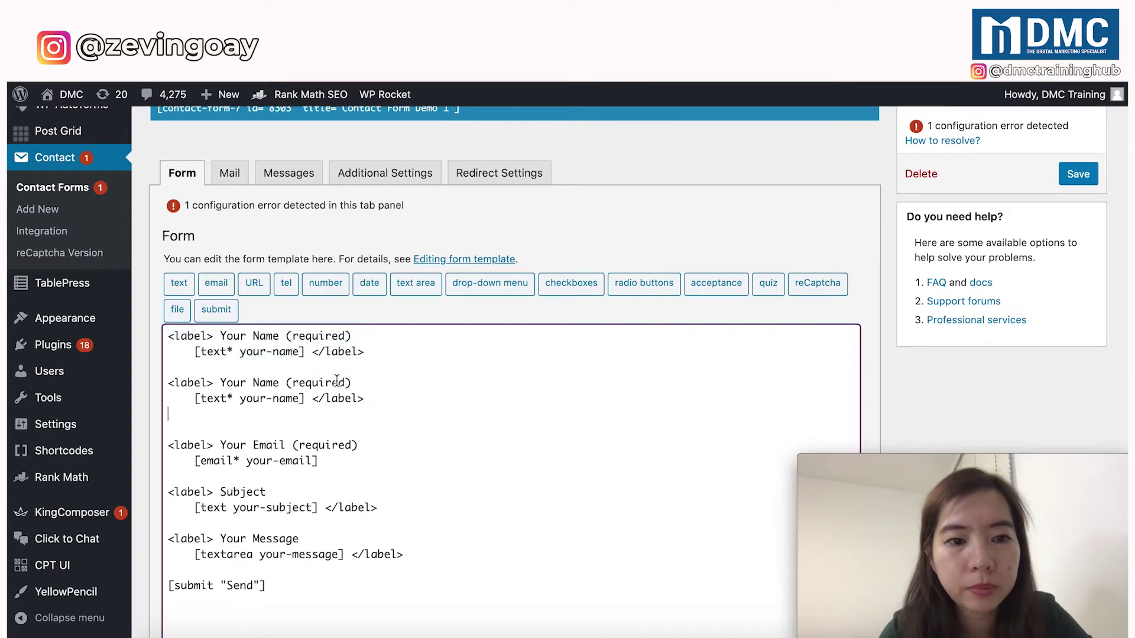
key("BackSpace")
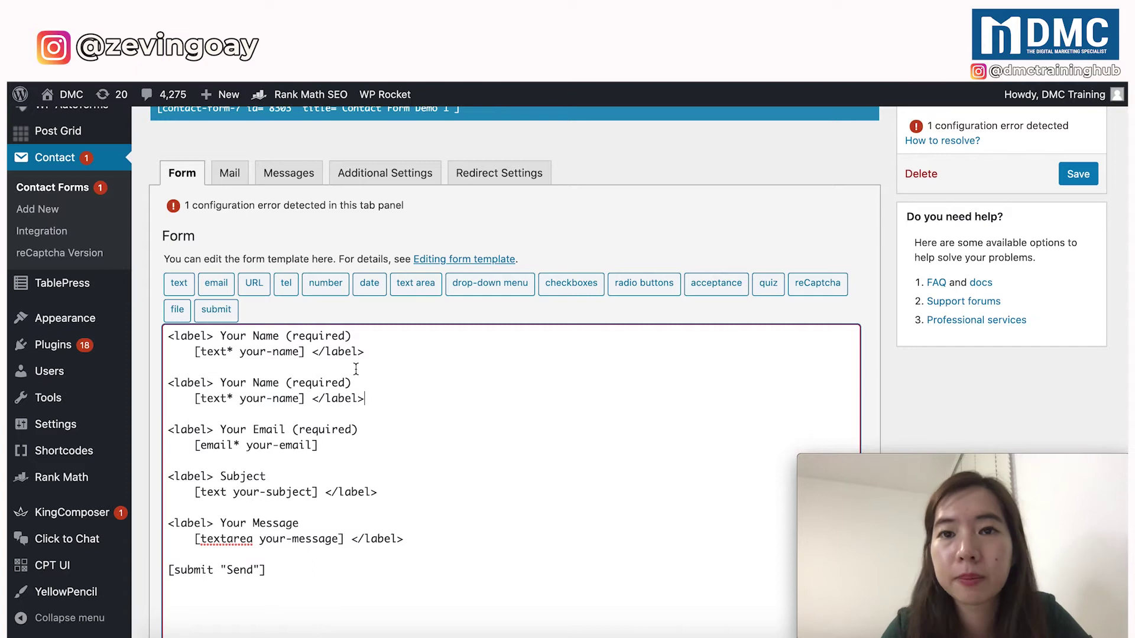
Change Name to 'Contact No.' in the copy and select its [text* your-name] tag.
left_click_drag(374, 355, 158, 338)
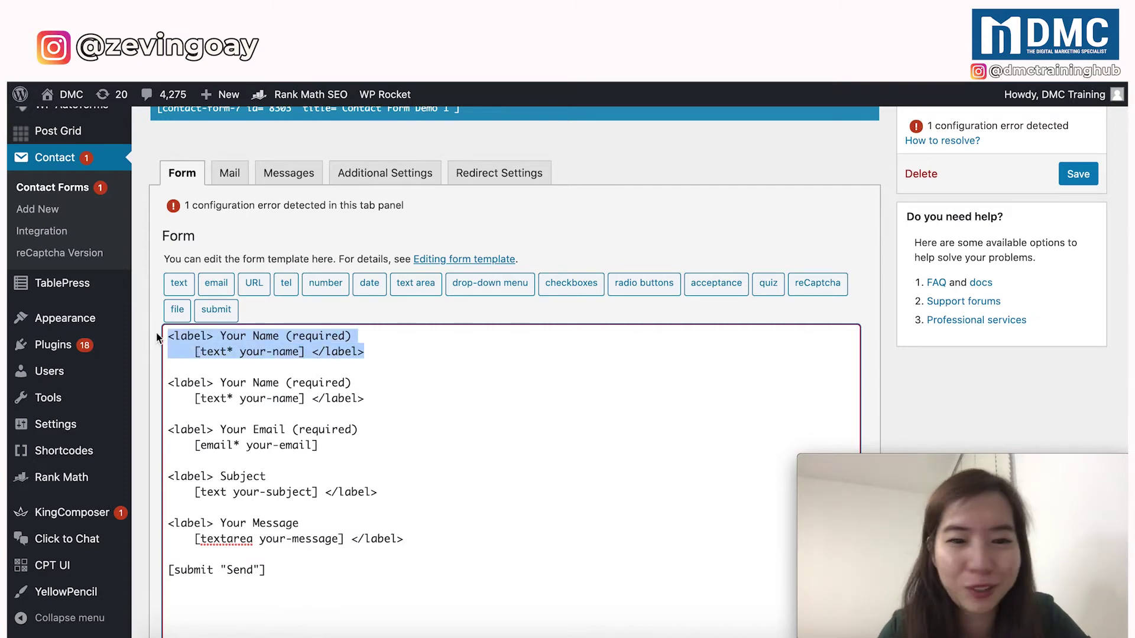
left_click_drag(371, 399, 164, 381)
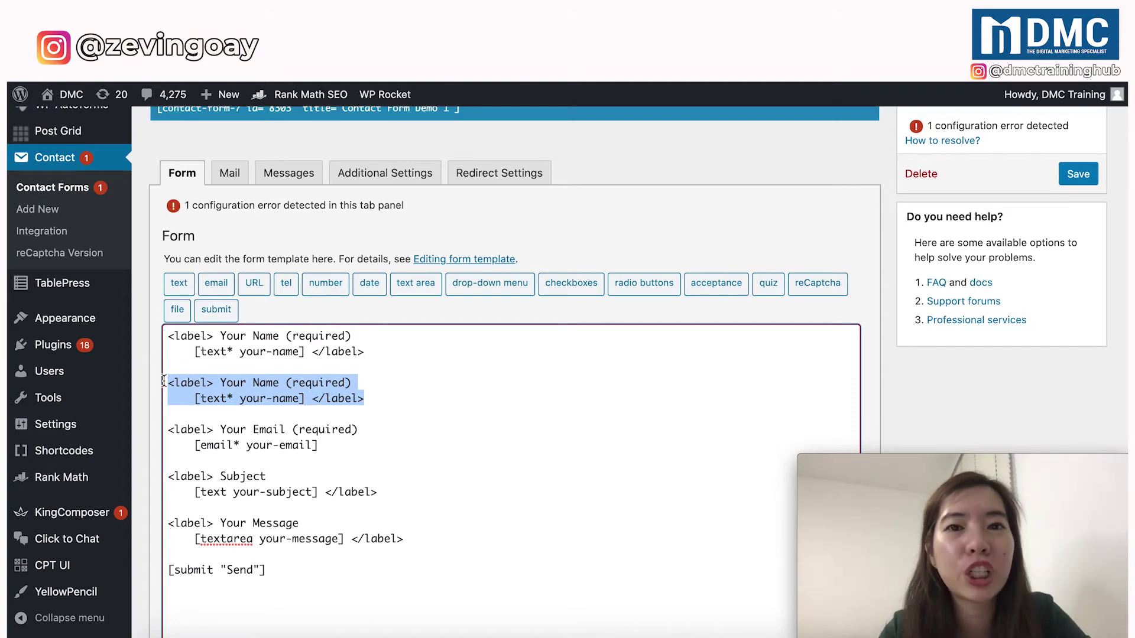
double_click(263, 384)
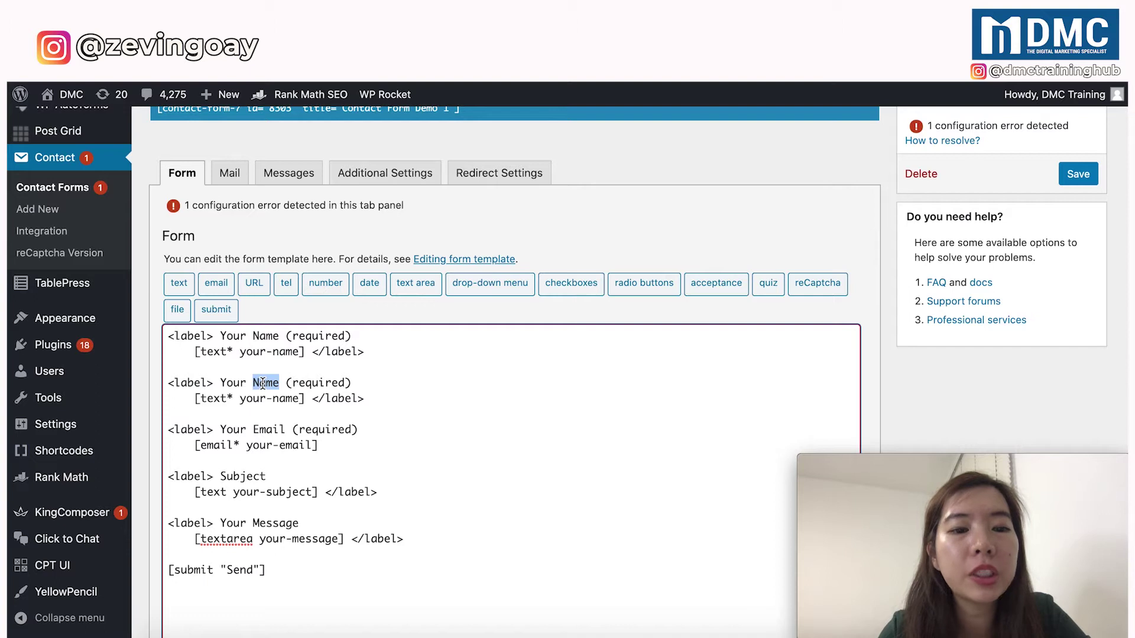
type("Contact No.")
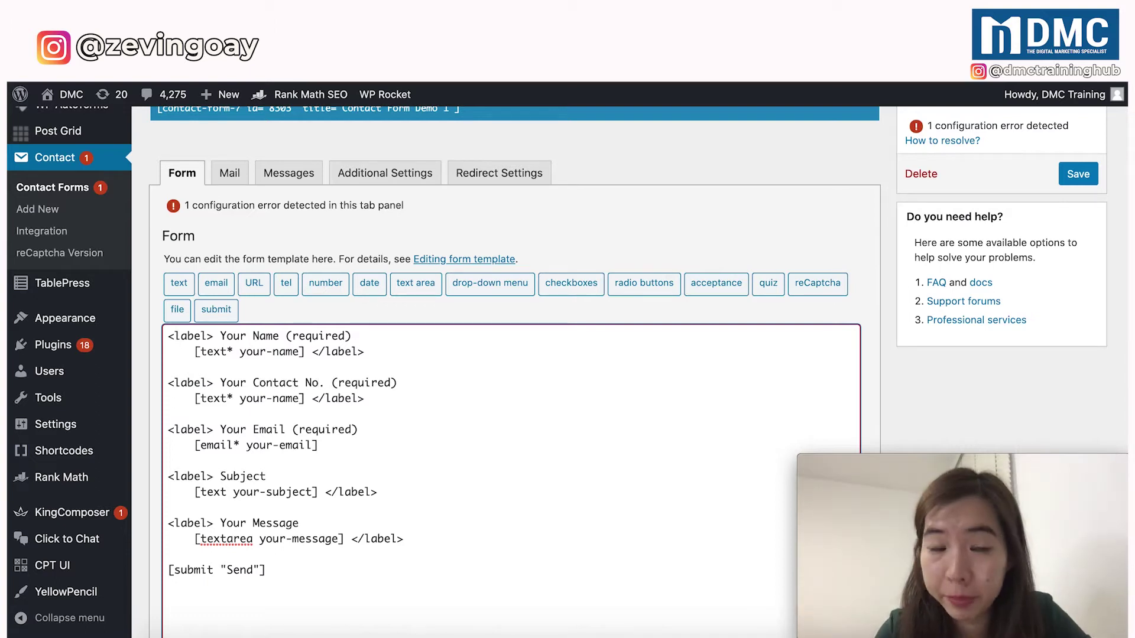
left_click_drag(304, 399, 195, 399)
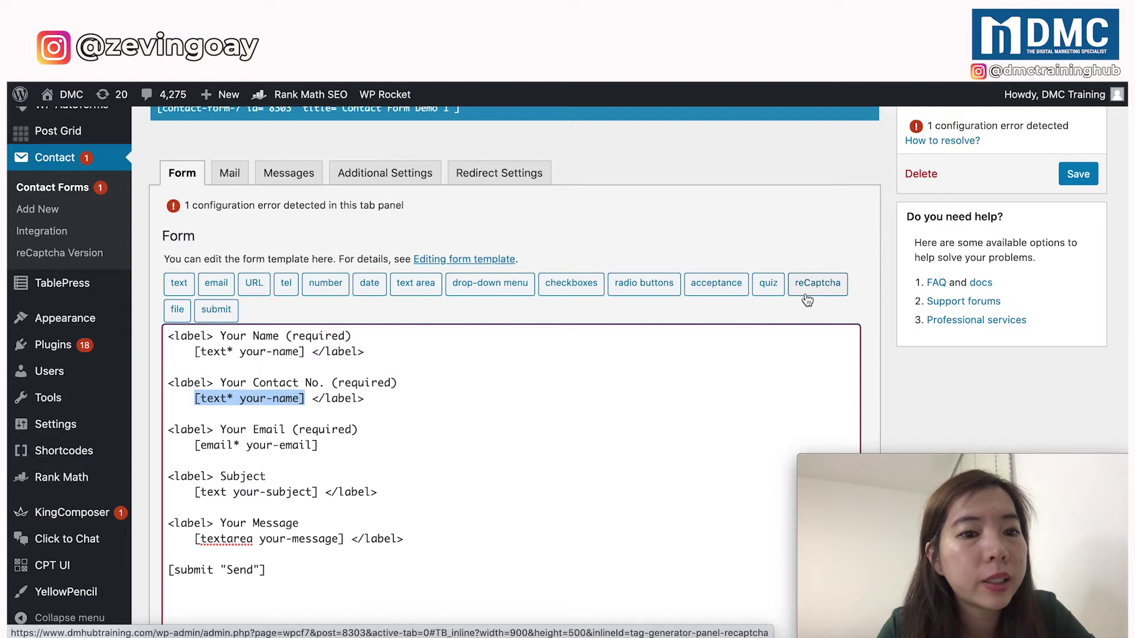
Create a required telephone tag named 'contact' in the tel generator.
left_click(286, 289)
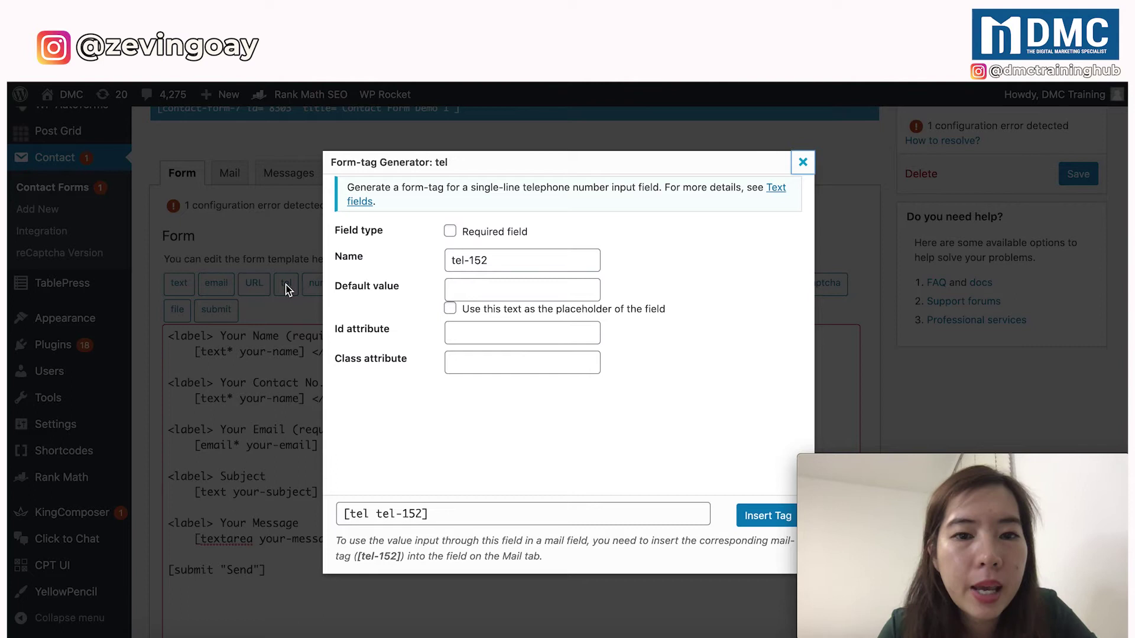
left_click(451, 232)
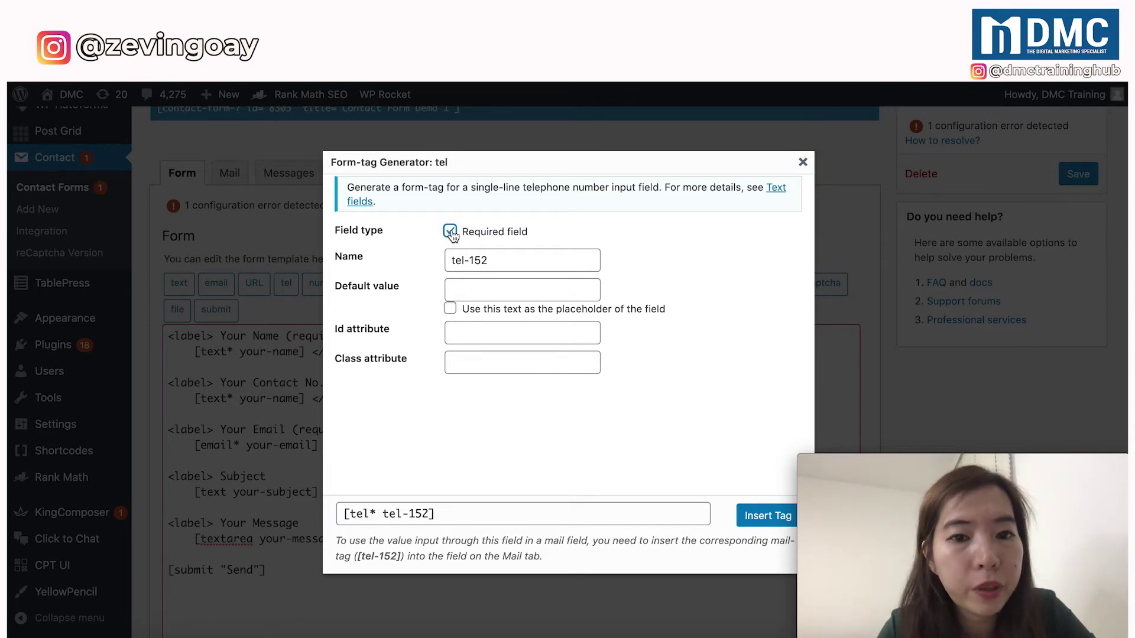
left_click(450, 231)
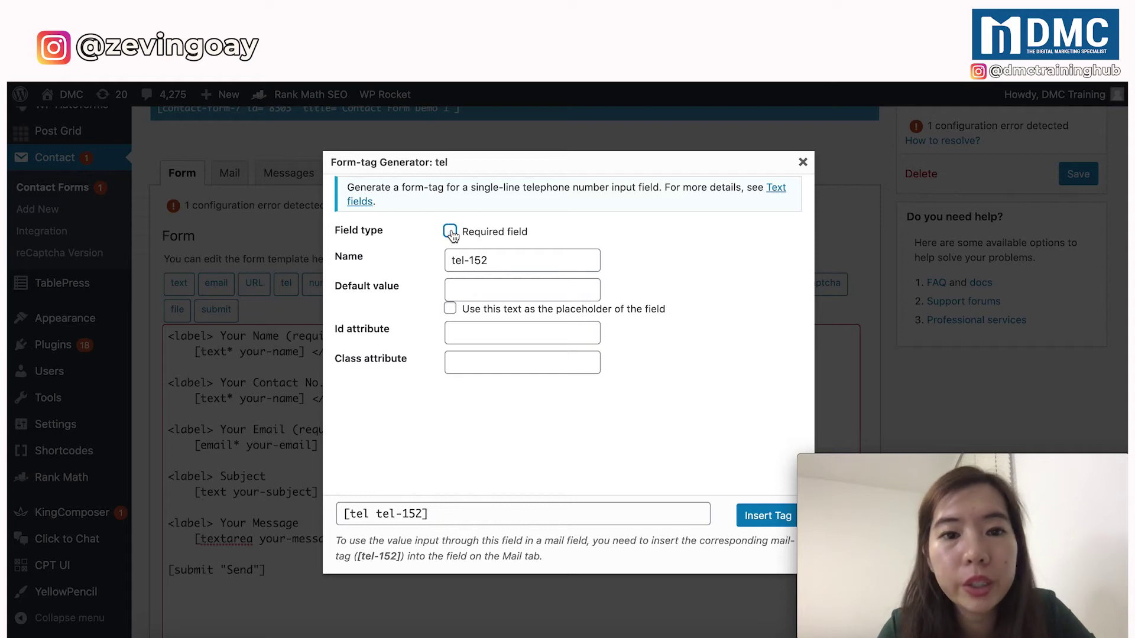
left_click(450, 232)
key("Tab")
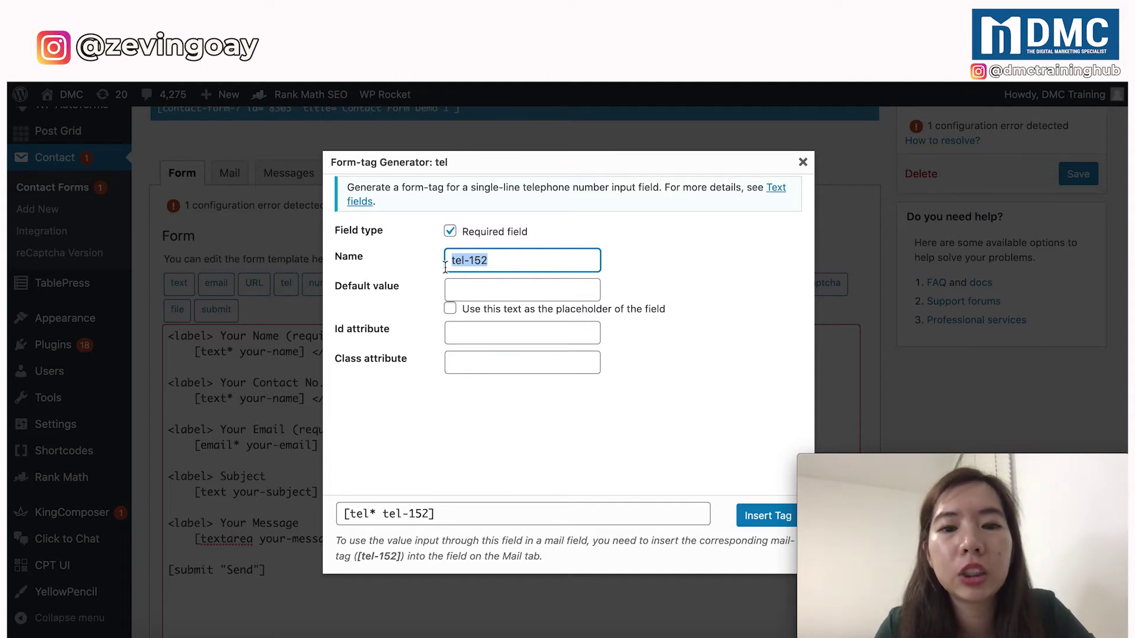
type("contact")
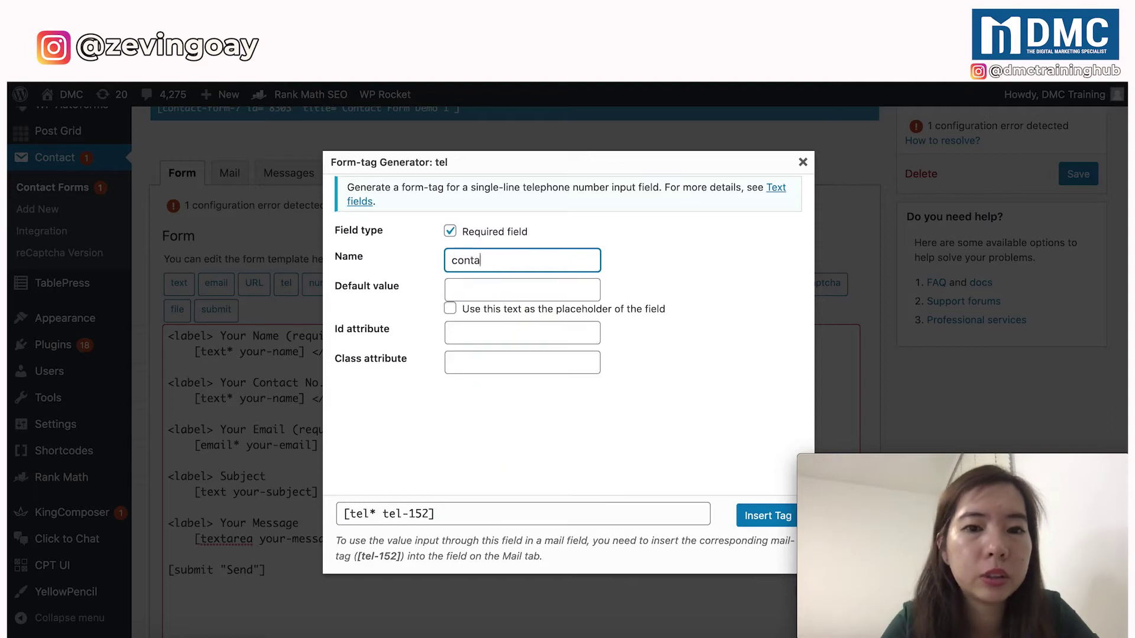
left_click(424, 293)
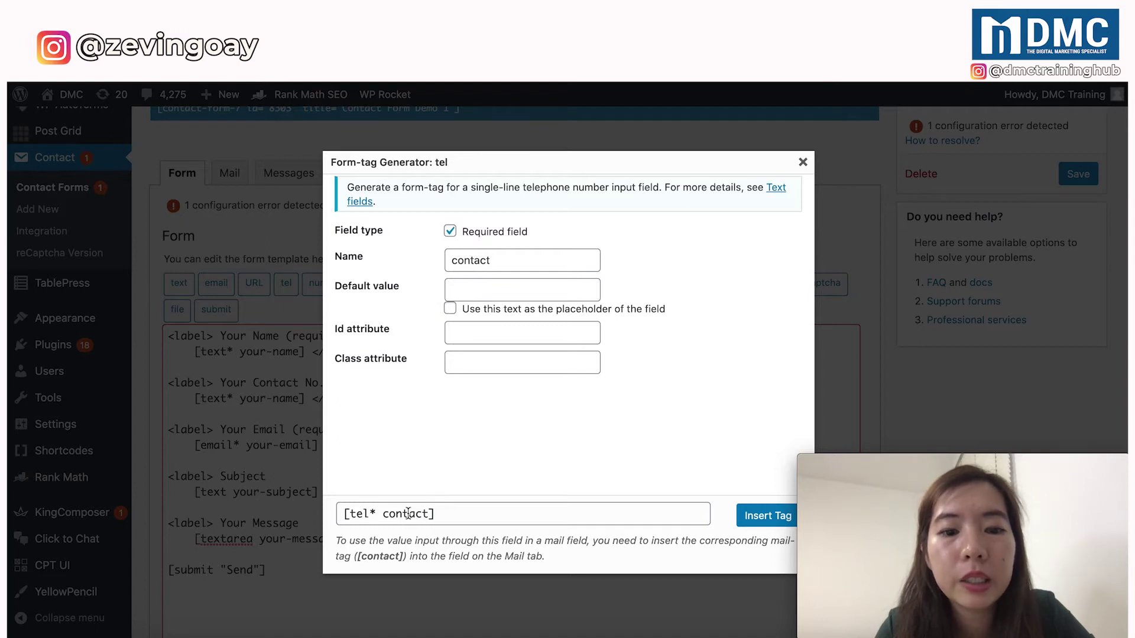
Try other names such as contact-786, revert to 'contact', and select the [tel* contact] tag.
left_click(495, 259)
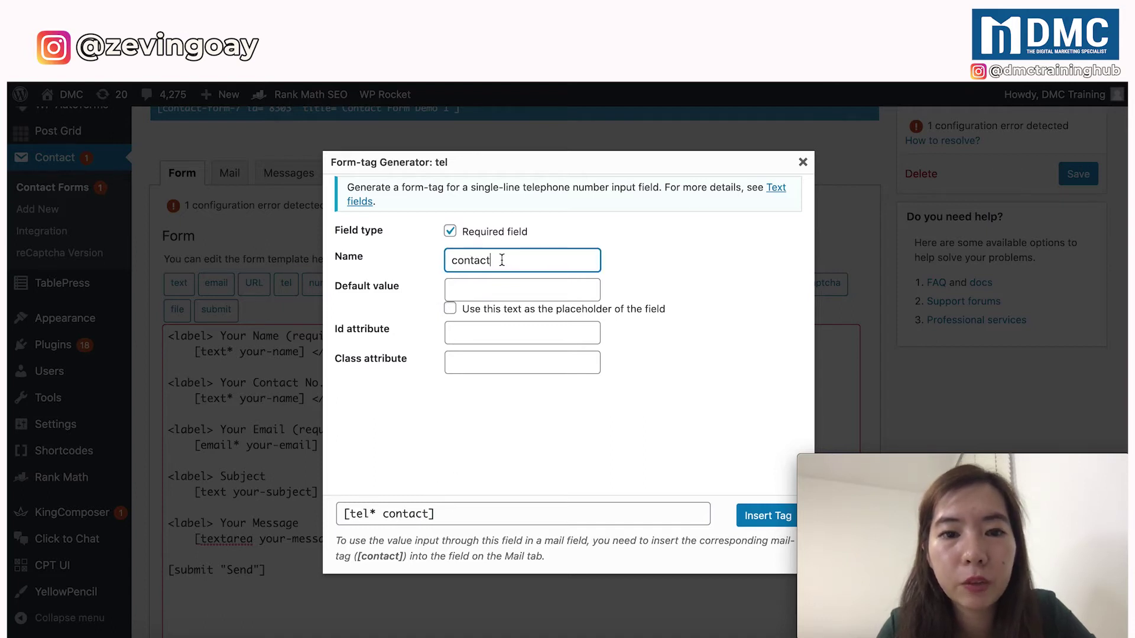
type("-786")
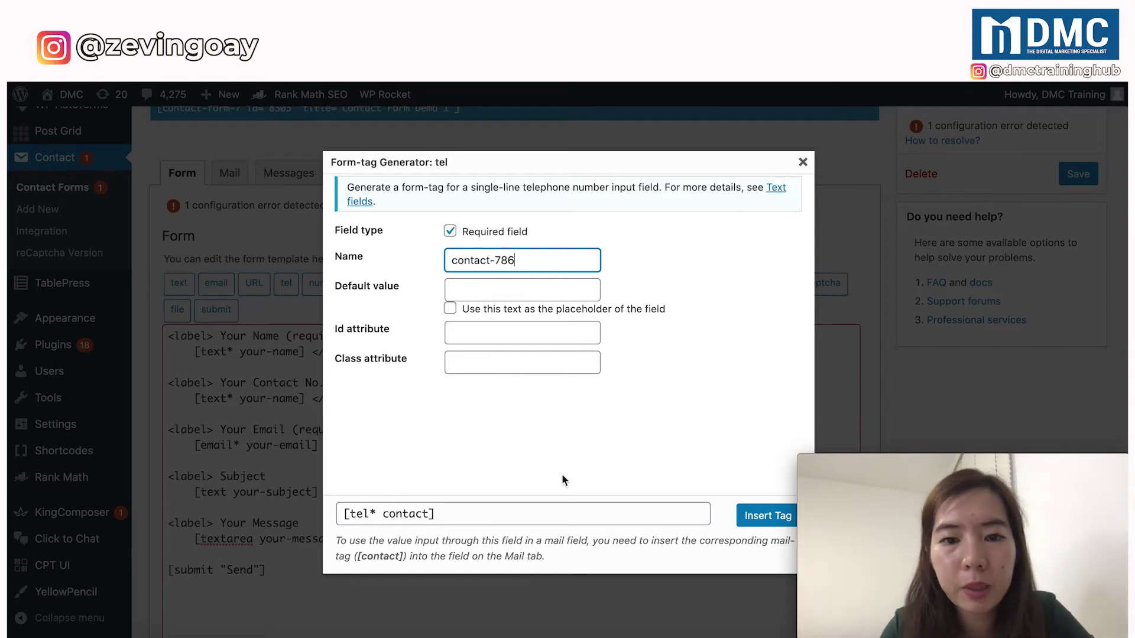
left_click(490, 442)
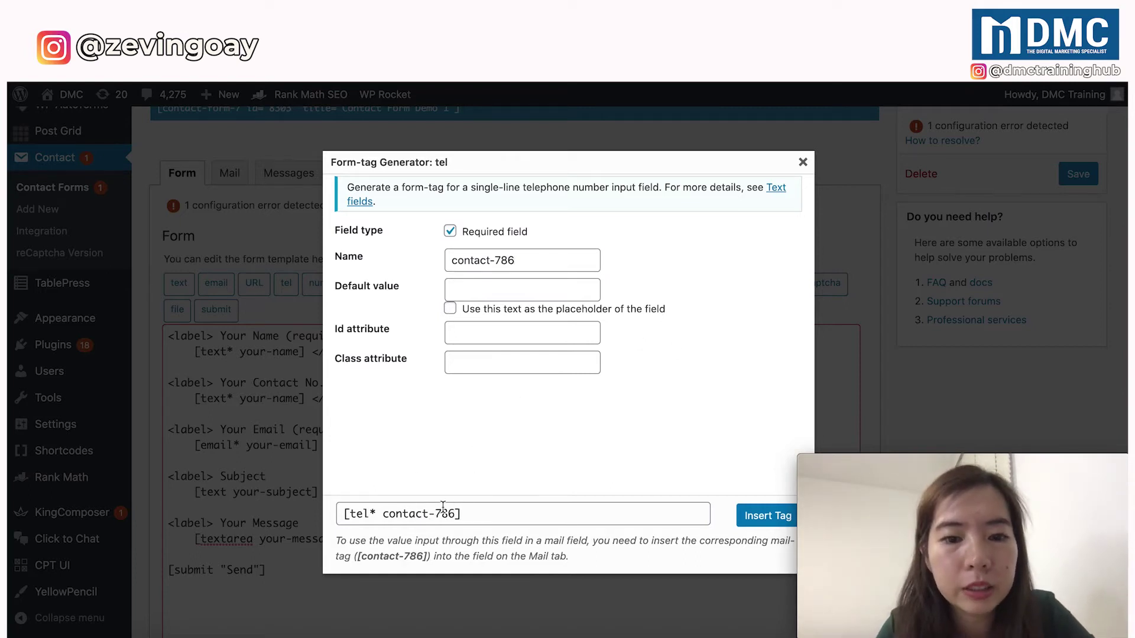
left_click(500, 260)
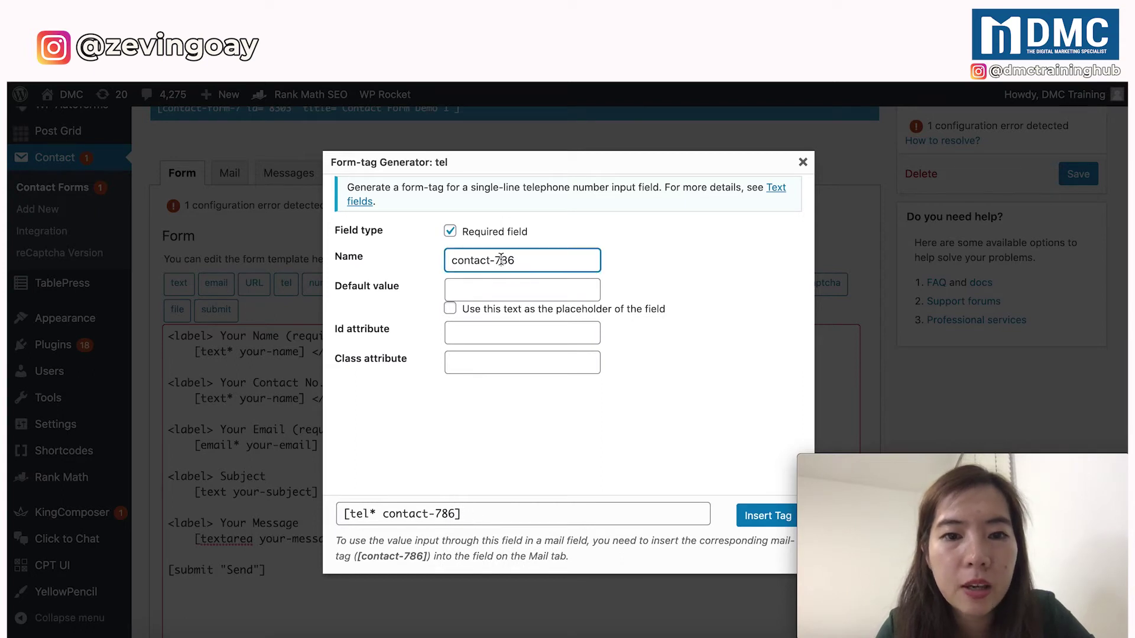
double_click(500, 260)
type("zevin")
left_click(422, 484)
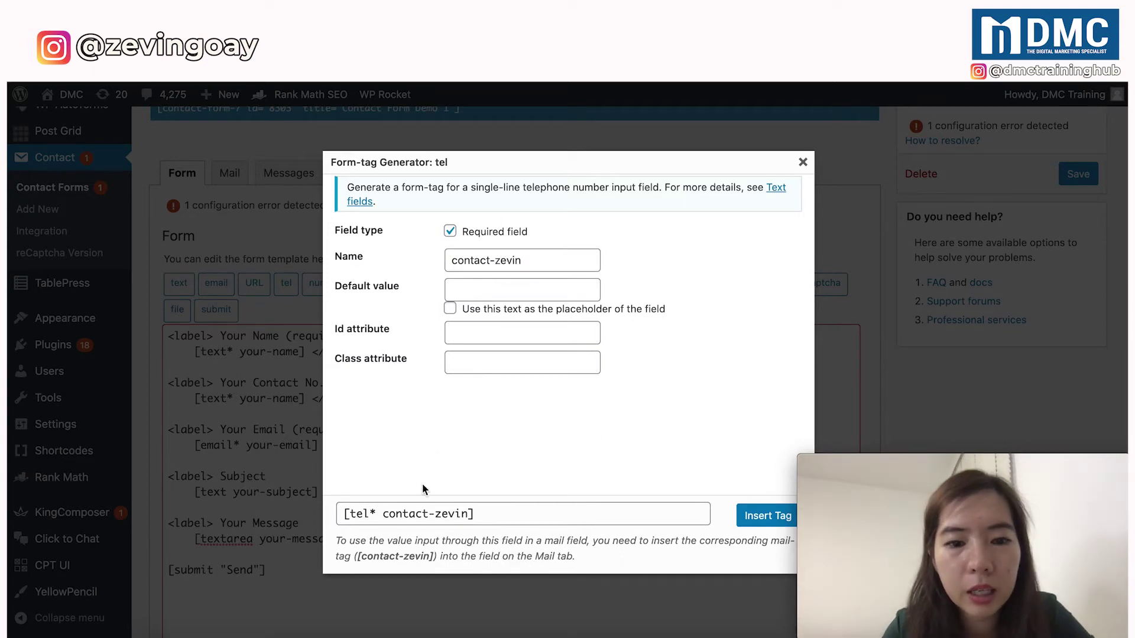
double_click(509, 260)
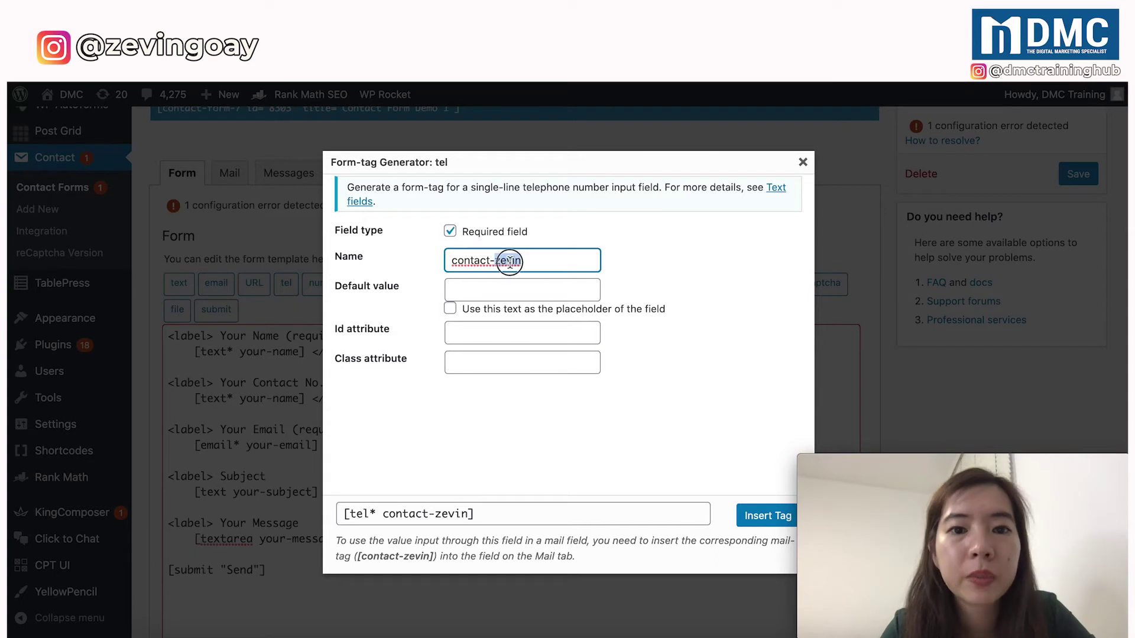
key("BackSpace")
key("BackSpace")
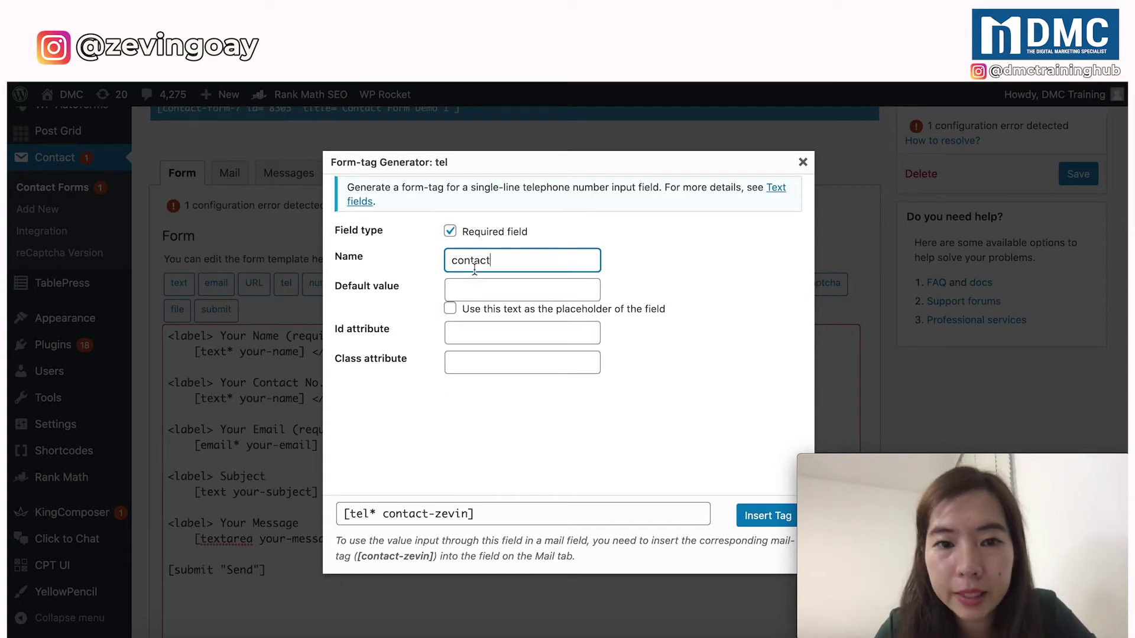
left_click(680, 272)
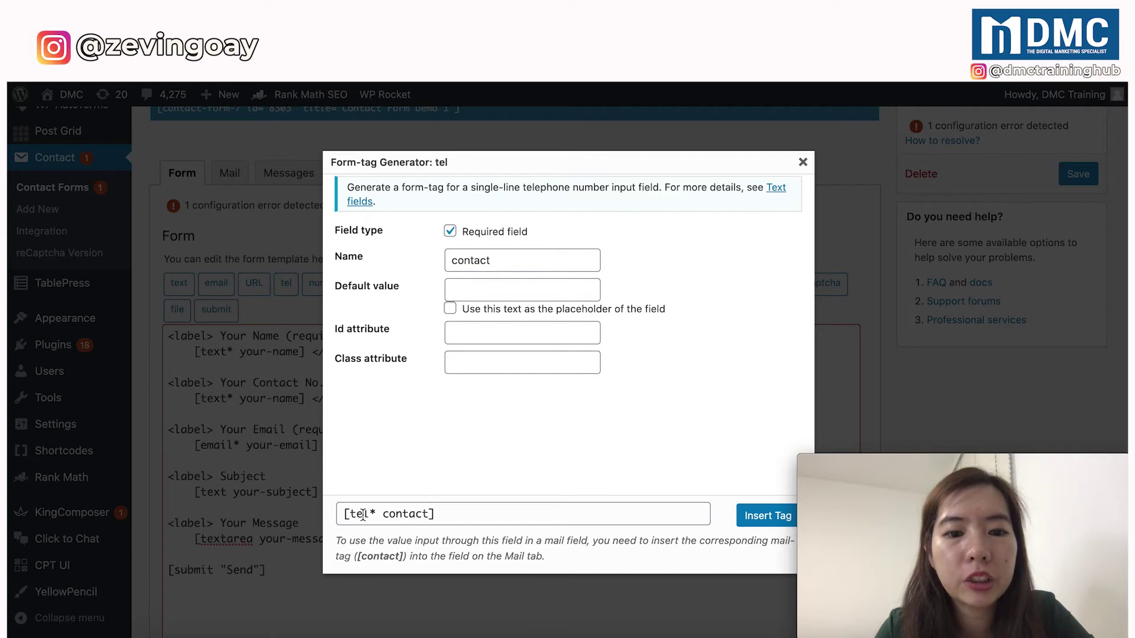
left_click_drag(343, 514, 442, 515)
key("super+c")
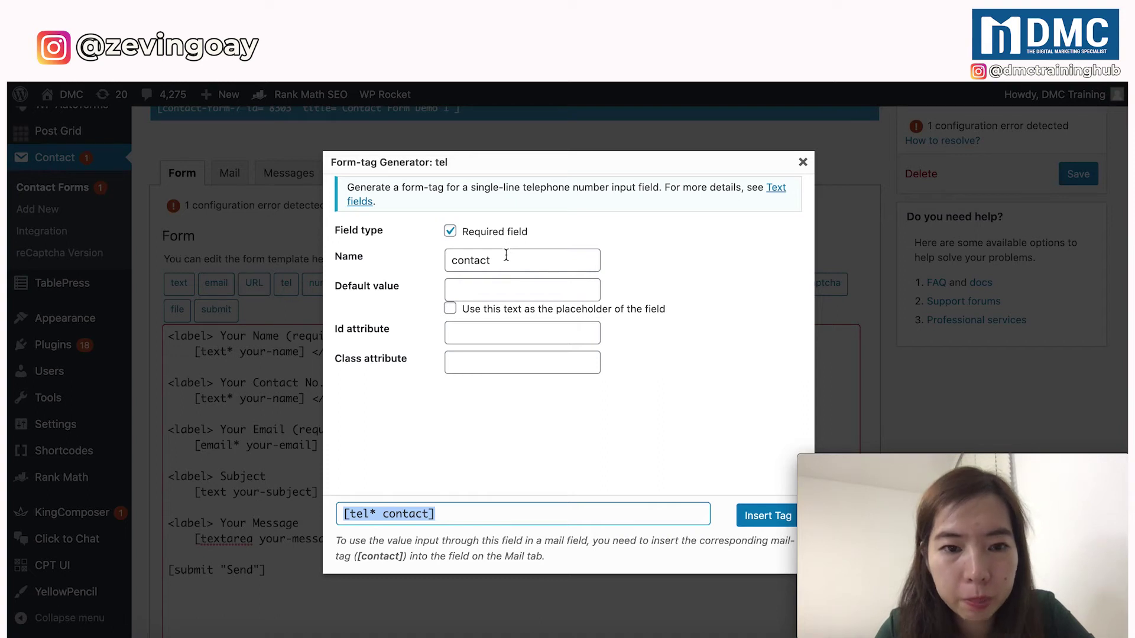
Replace [text* your-name] on the Contact No. line with [tel* contact].
left_click(802, 162)
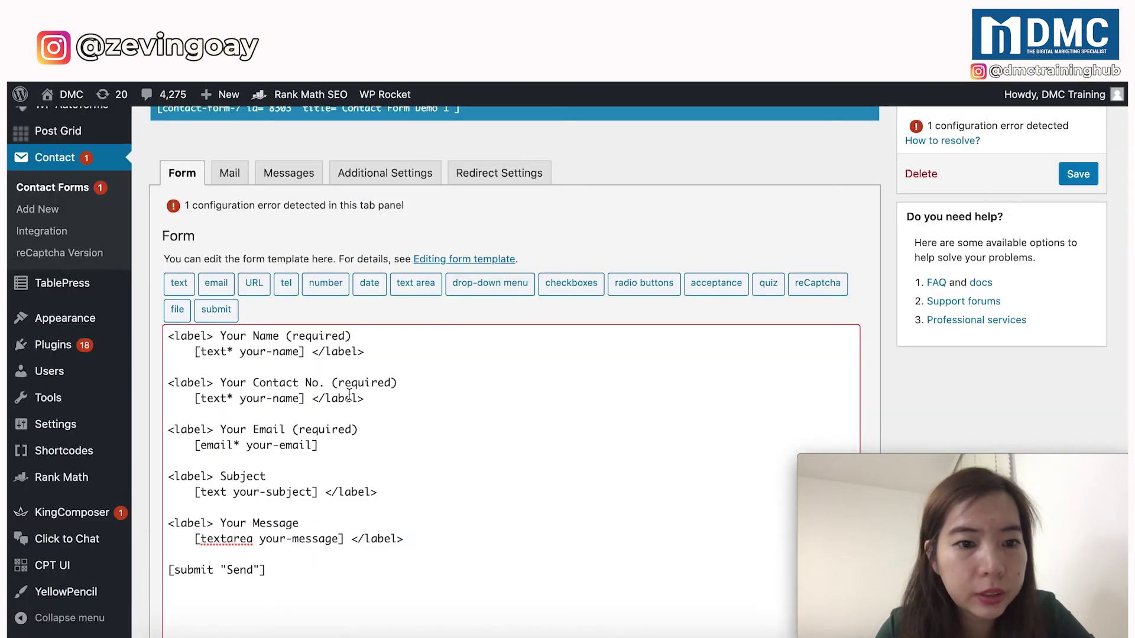
left_click_drag(305, 397, 195, 394)
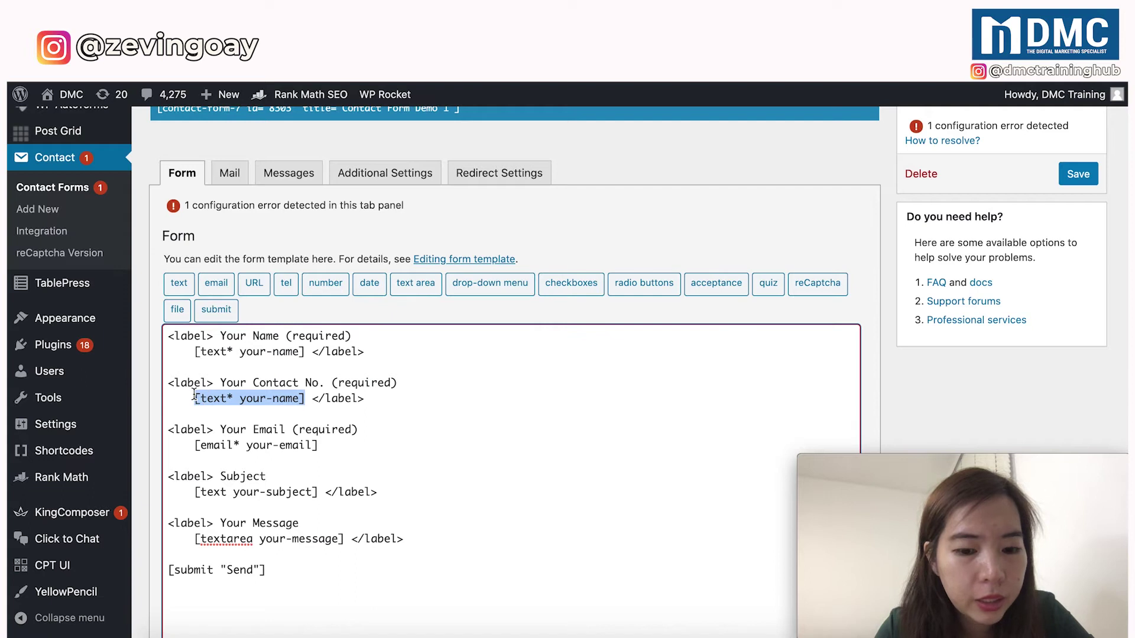
key("super+v")
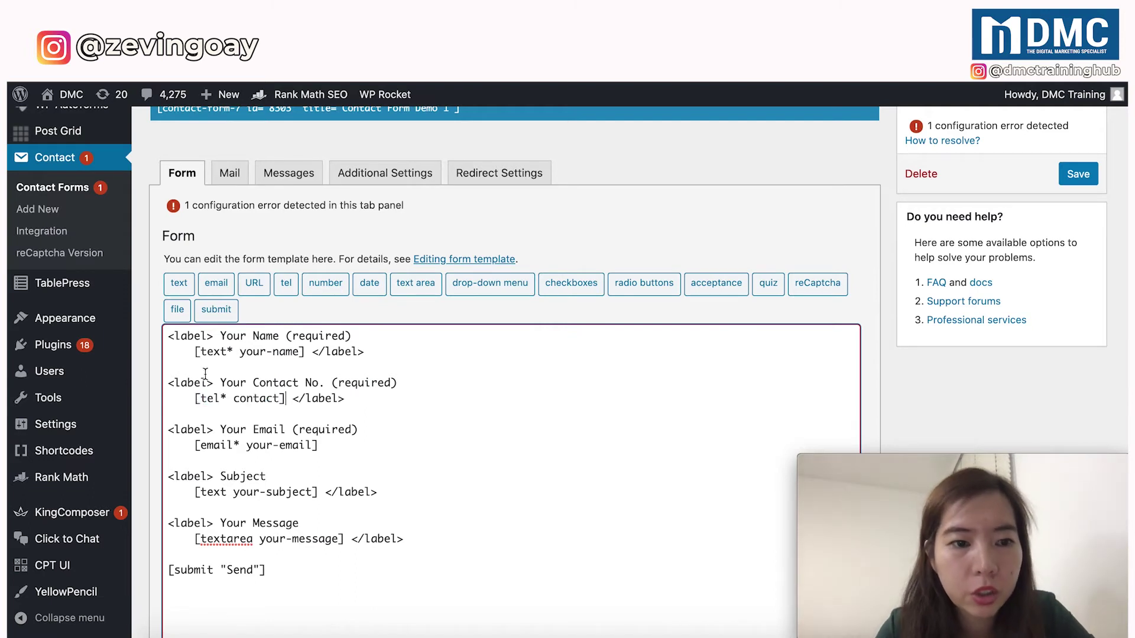
Point out the text, email and tel field types and the required asterisk, then scroll down.
double_click(211, 352)
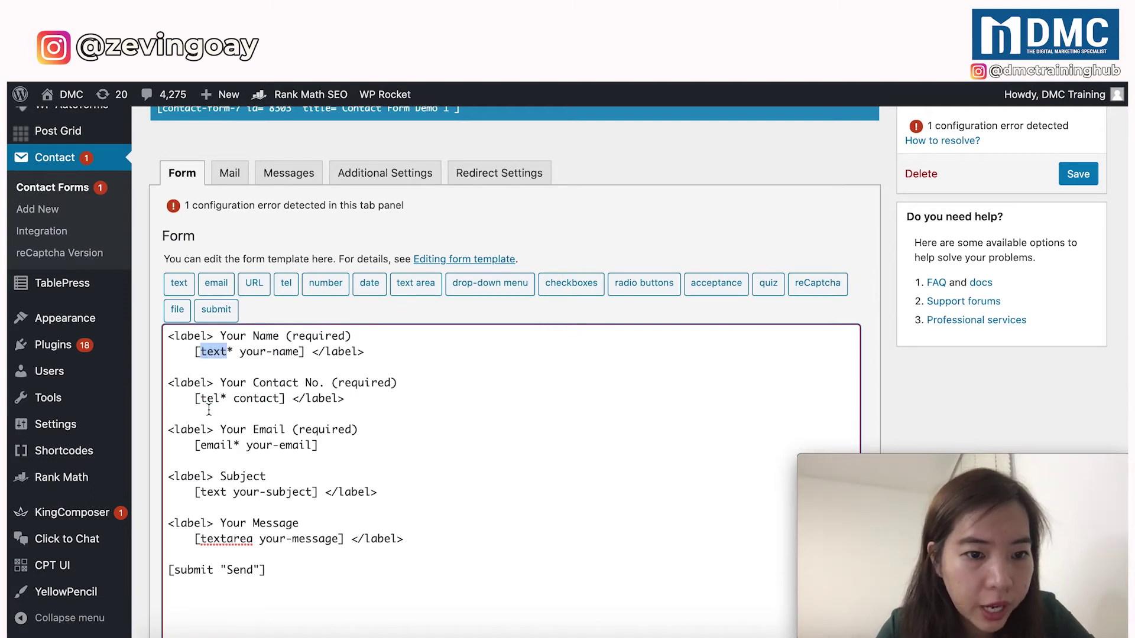
double_click(210, 446)
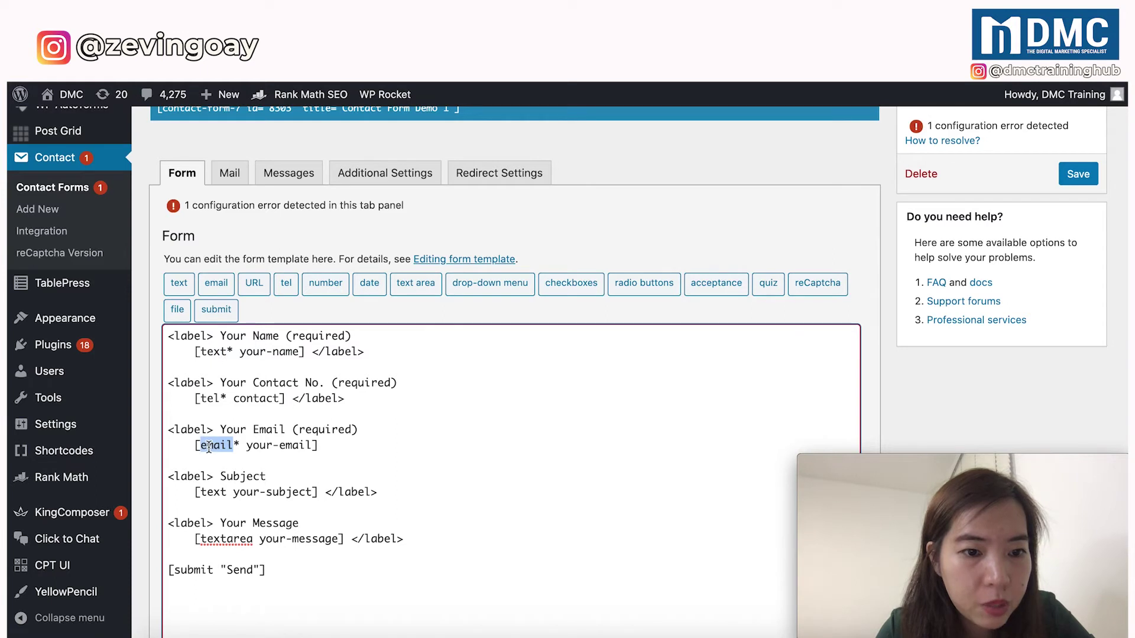
double_click(208, 399)
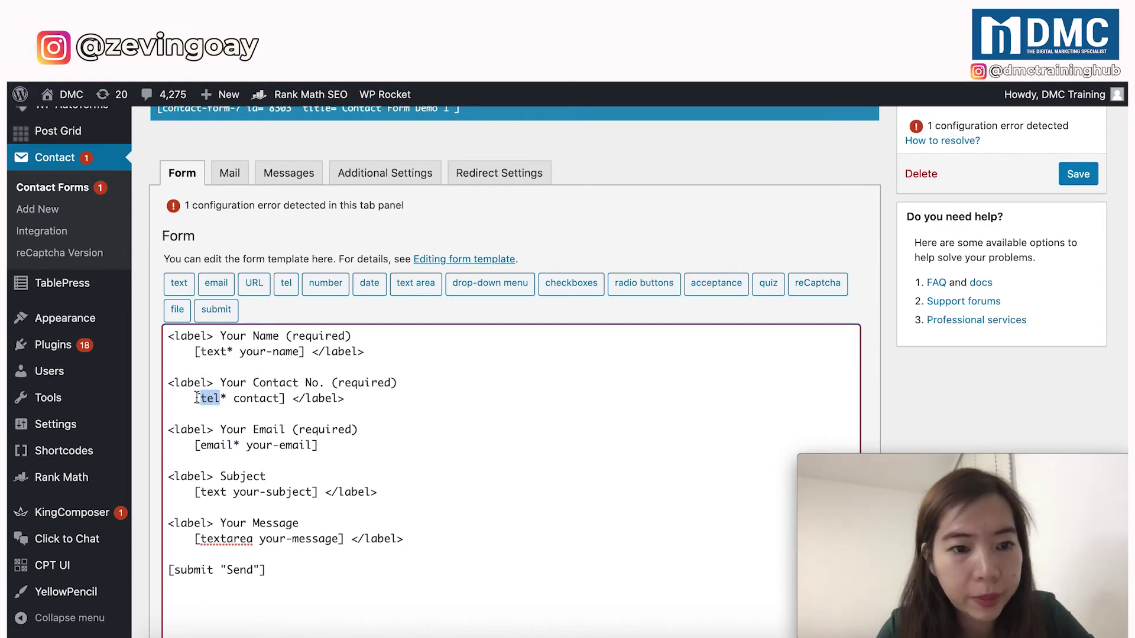
left_click(197, 397)
double_click(223, 396)
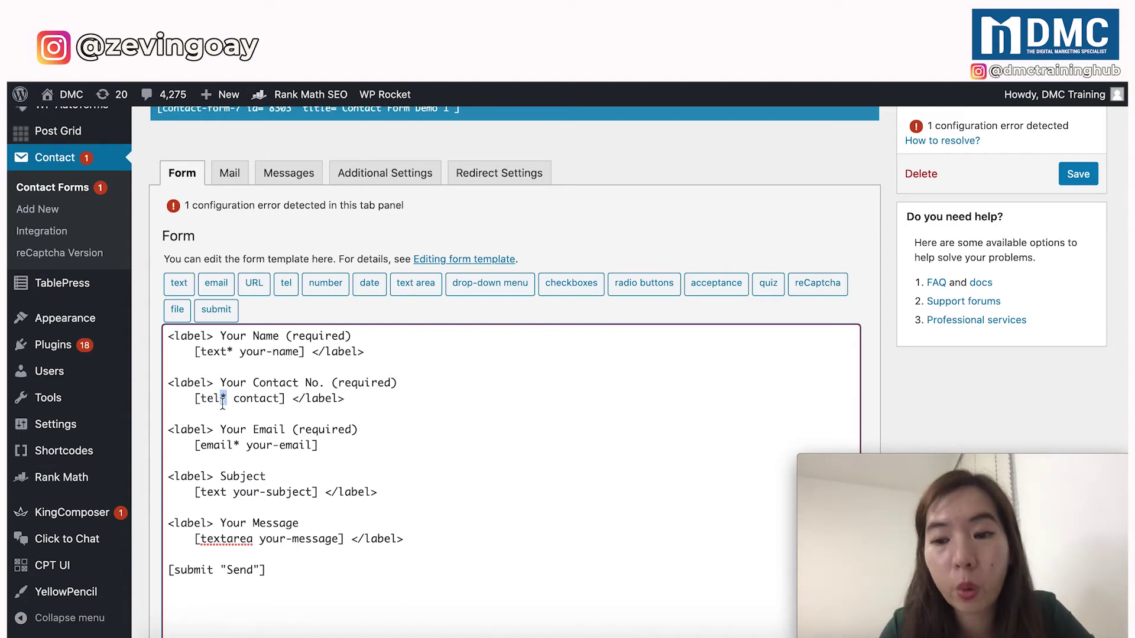
left_click(190, 399)
left_click(349, 399)
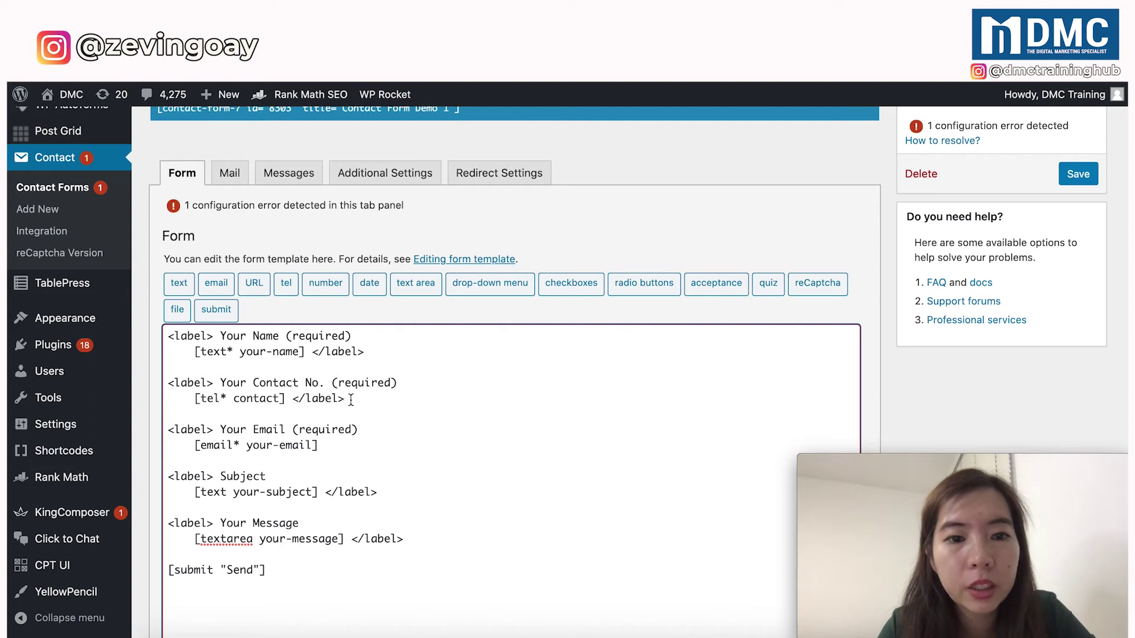
scroll(196, 569, "down", 4)
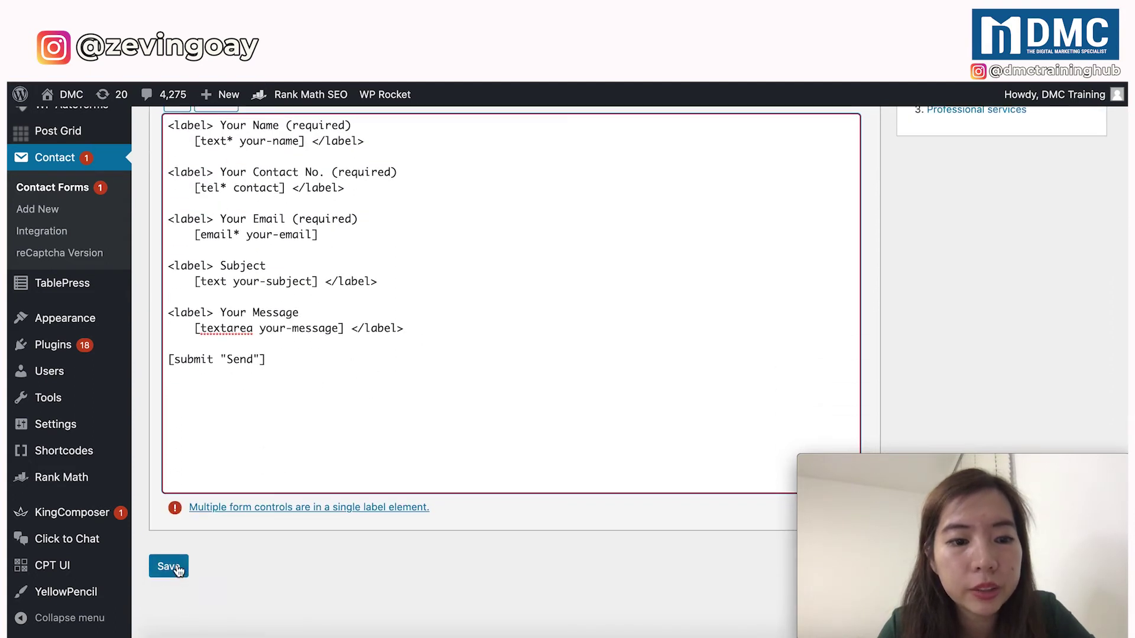
Save the contact form and open the live Demo Page in a new tab.
left_click(168, 566)
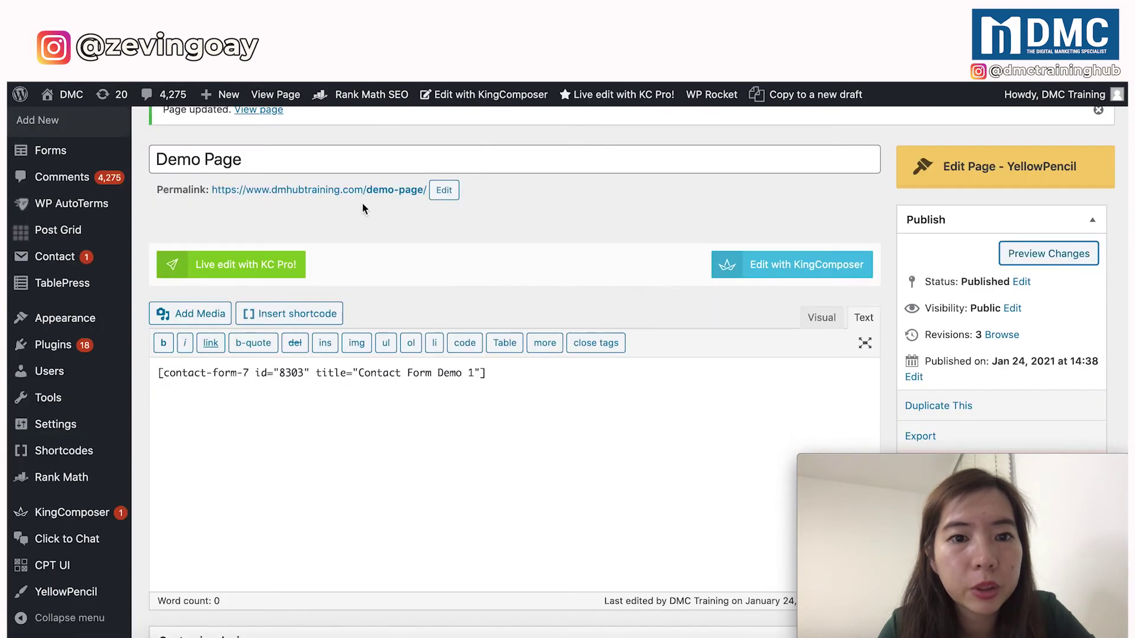
right_click(363, 191)
left_click(388, 205)
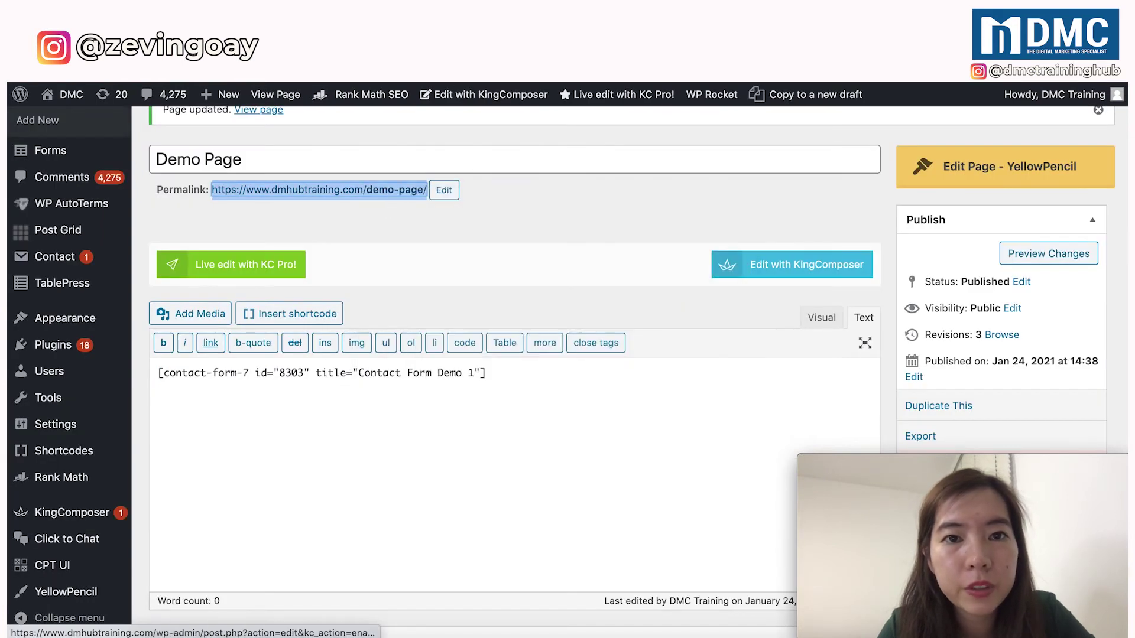
key("ctrl+Tab")
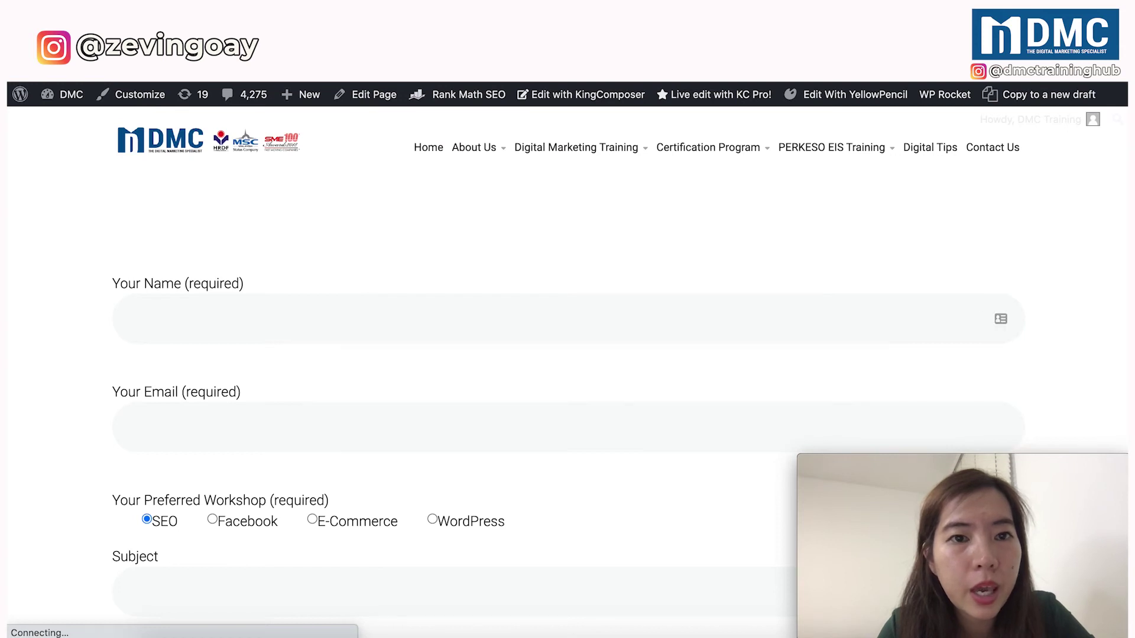
key("ctrl+shift+Tab")
Update the Demo Page and open its permalink in another new tab.
scroll(1005, 306, "down", 3)
scroll(1004, 306, "down", 1)
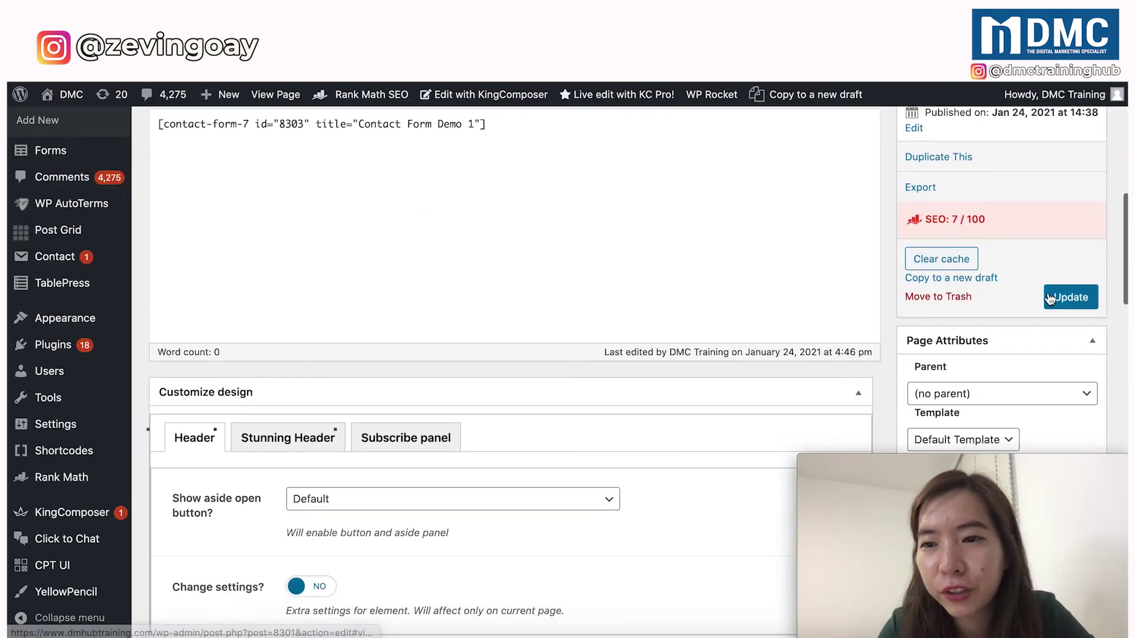
left_click(1057, 297)
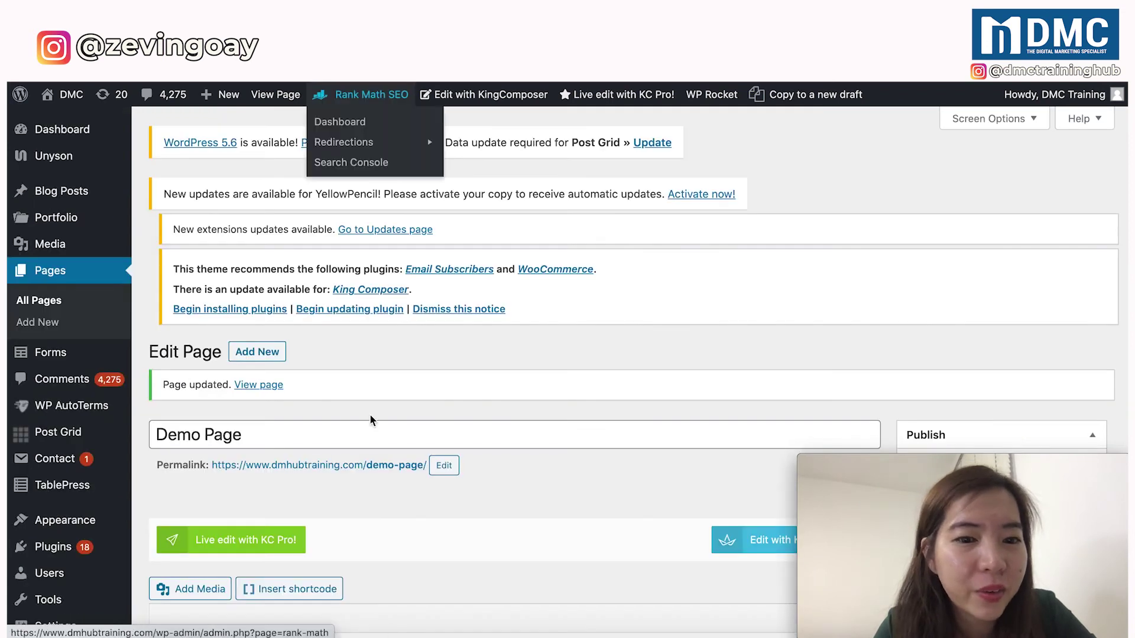
scroll(371, 387, "down", 4)
right_click(371, 388)
left_click(413, 357)
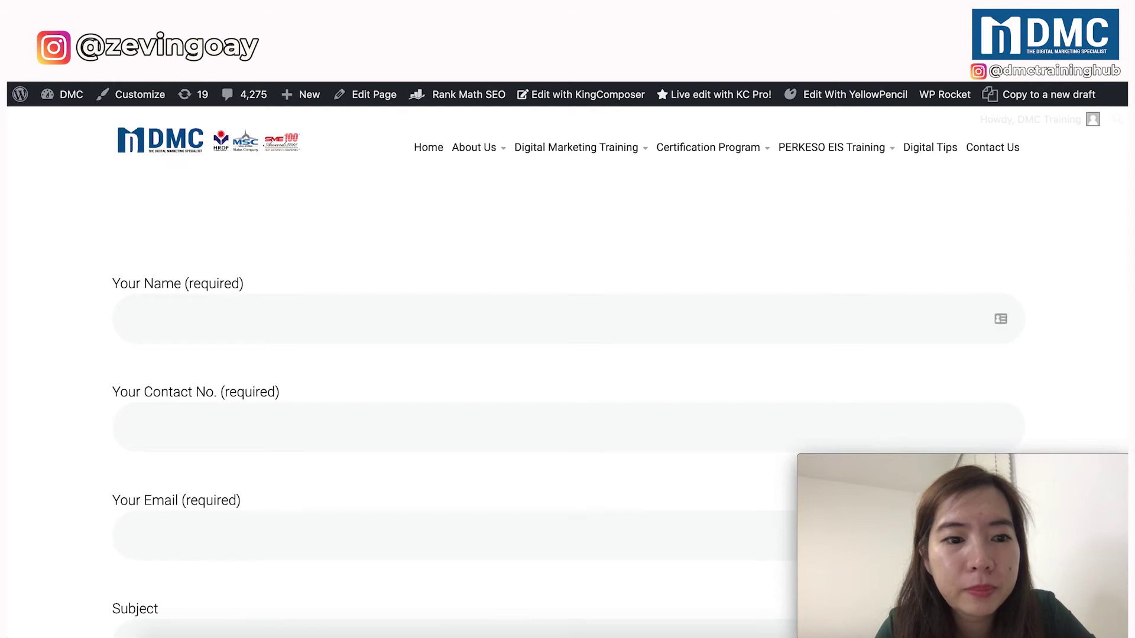
Scroll through the live Demo Page form to check the required Your Contact No. field.
scroll(261, 305, "down", 1)
scroll(236, 322, "down", 1)
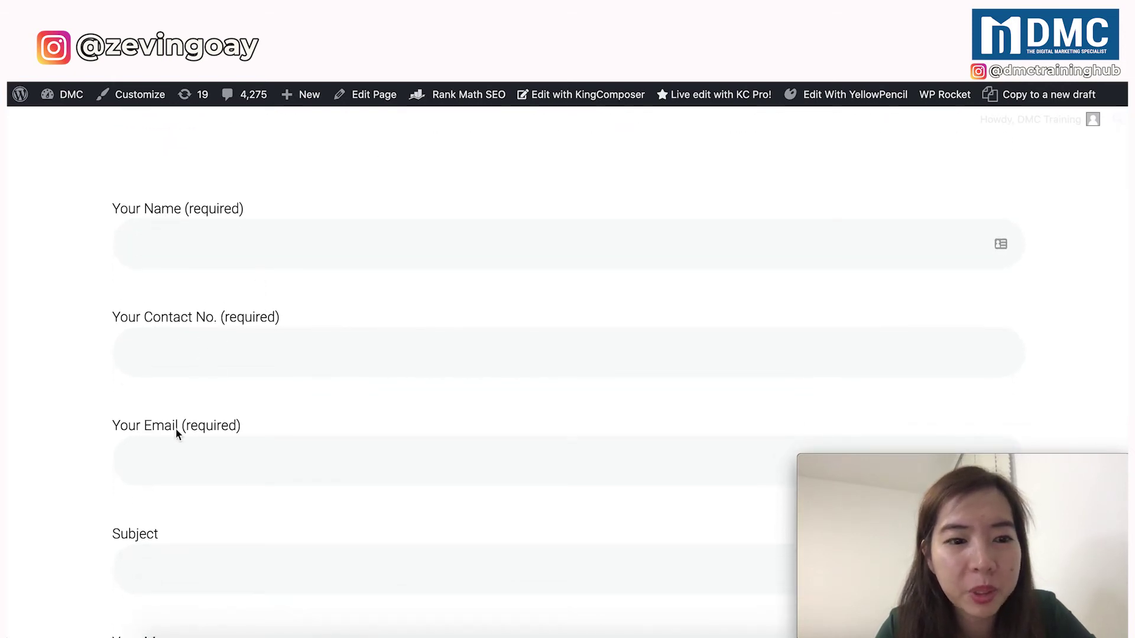
scroll(175, 432, "down", 3)
scroll(175, 434, "up", 3)
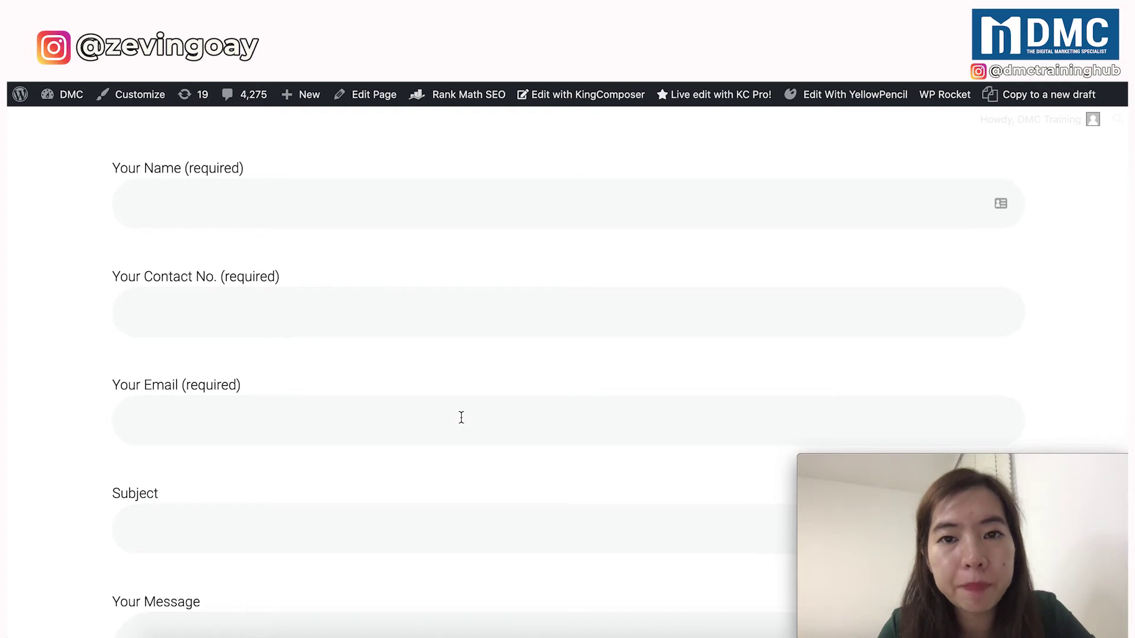
scroll(689, 588, "down", 5)
scroll(620, 582, "down", 5)
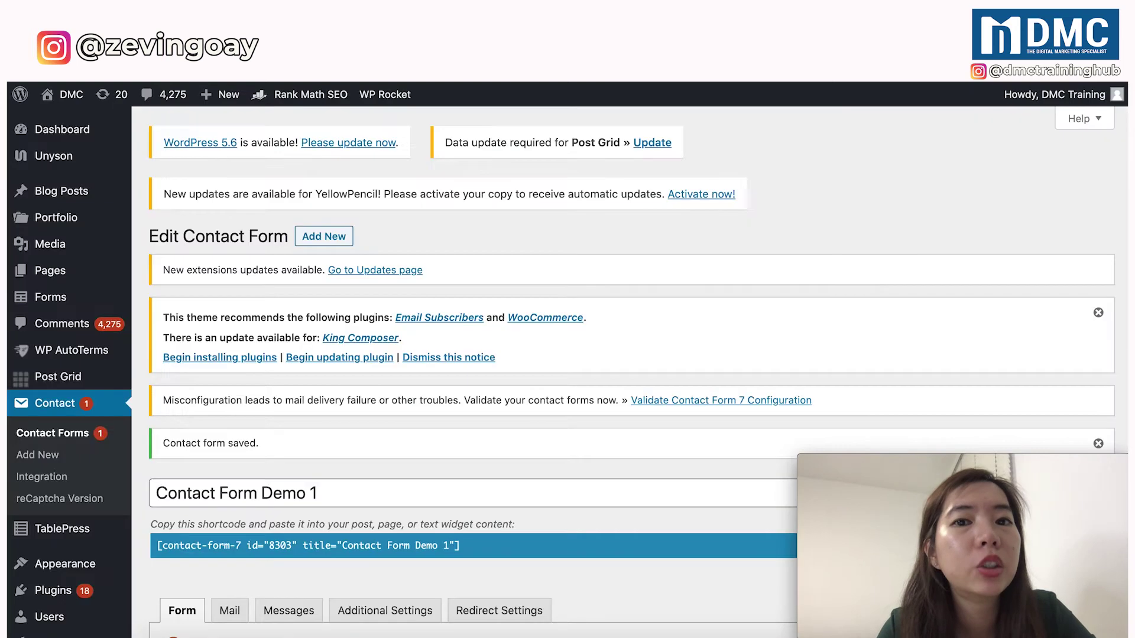
Switch to the Mail tab and scroll to find [contact] among the available mail-tags.
scroll(384, 283, "down", 3)
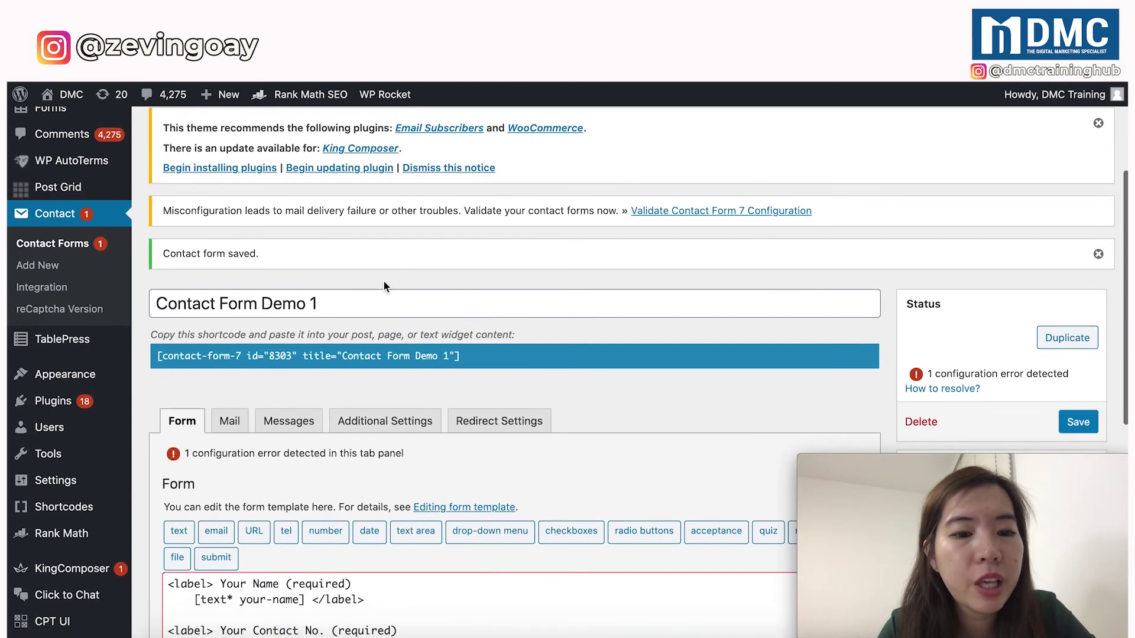
scroll(384, 286, "down", 2)
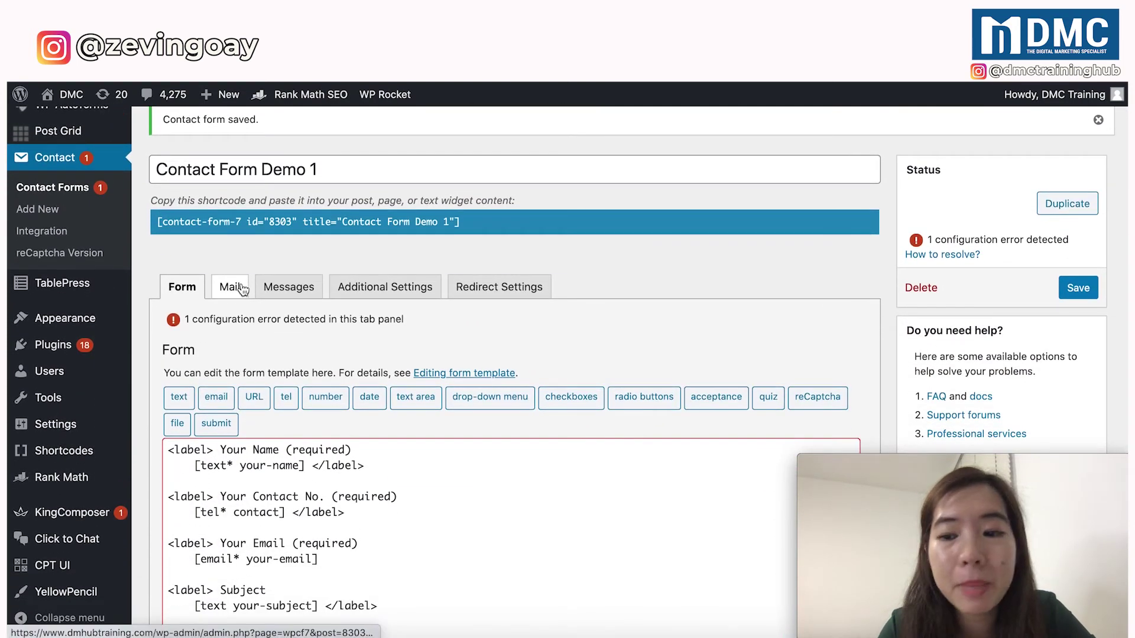
left_click(242, 289)
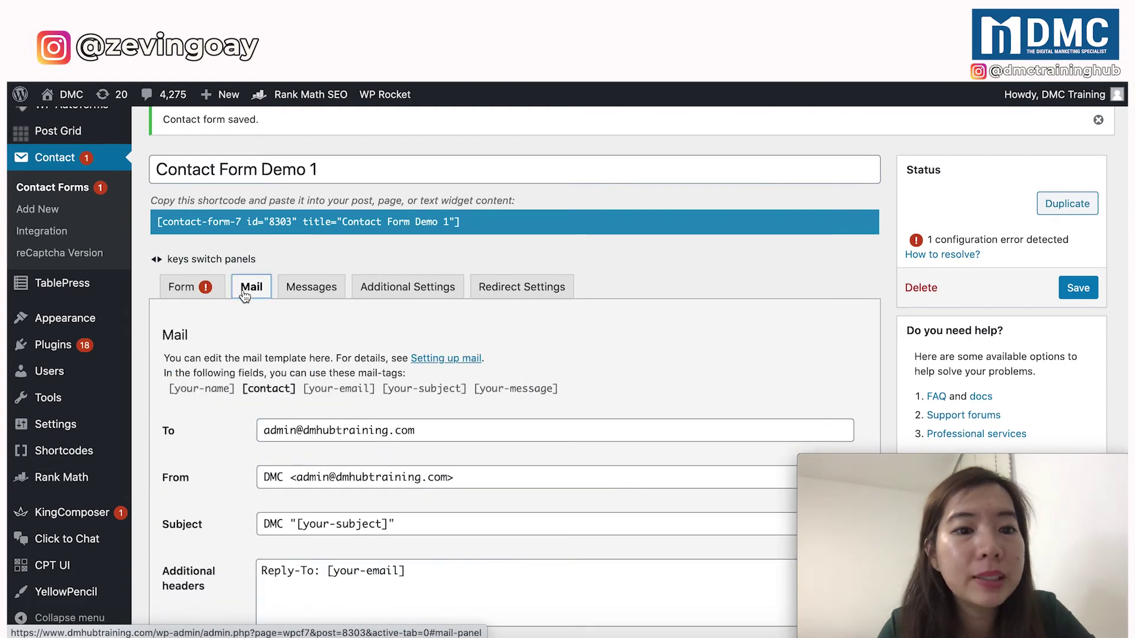
scroll(249, 327, "down", 1)
left_click_drag(165, 320, 569, 322)
left_click(571, 325)
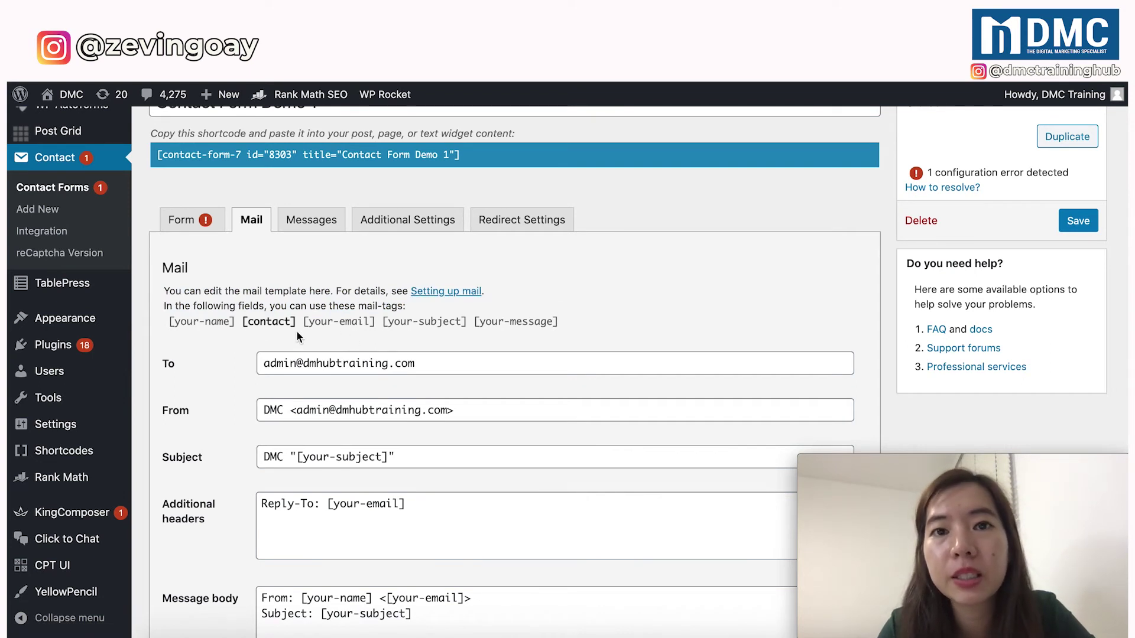
scroll(297, 333, "down", 1)
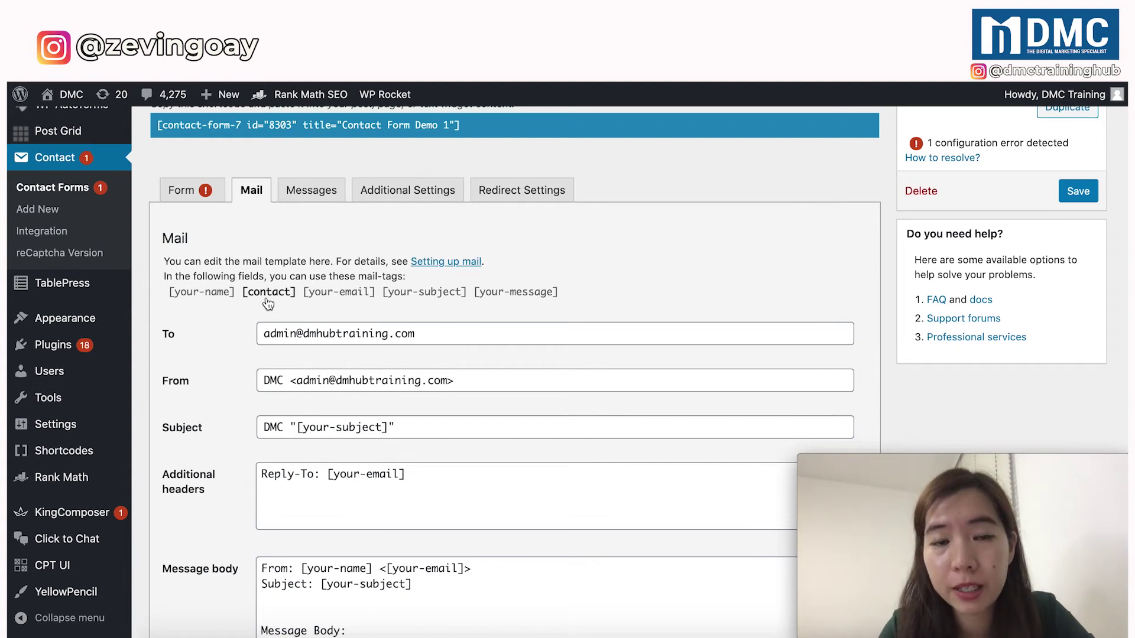
scroll(268, 303, "down", 3)
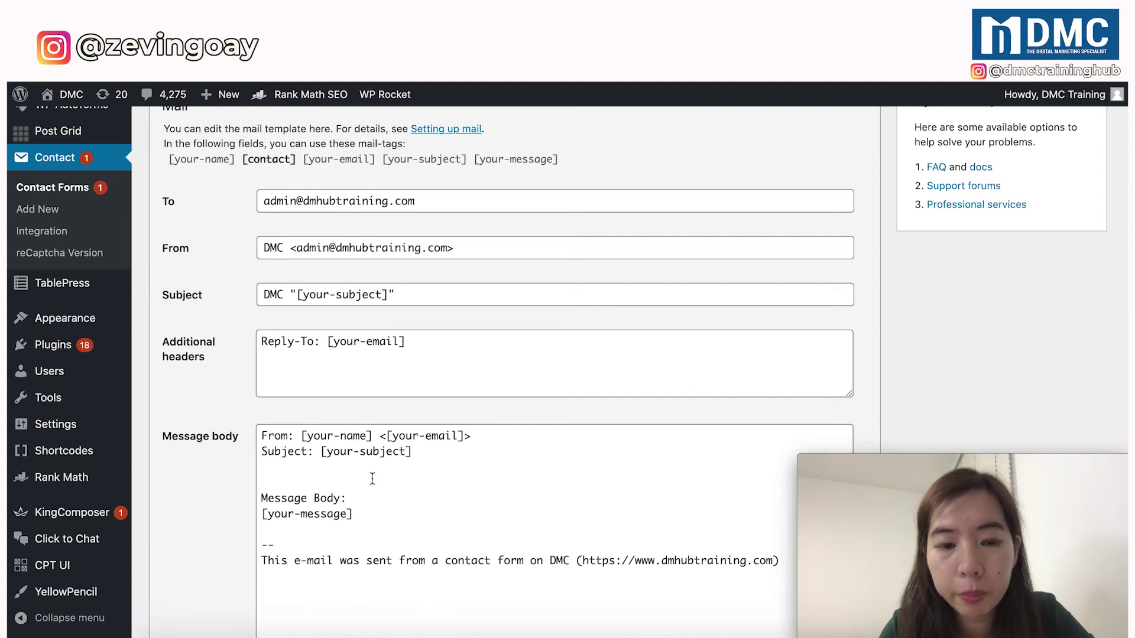
left_click(479, 437)
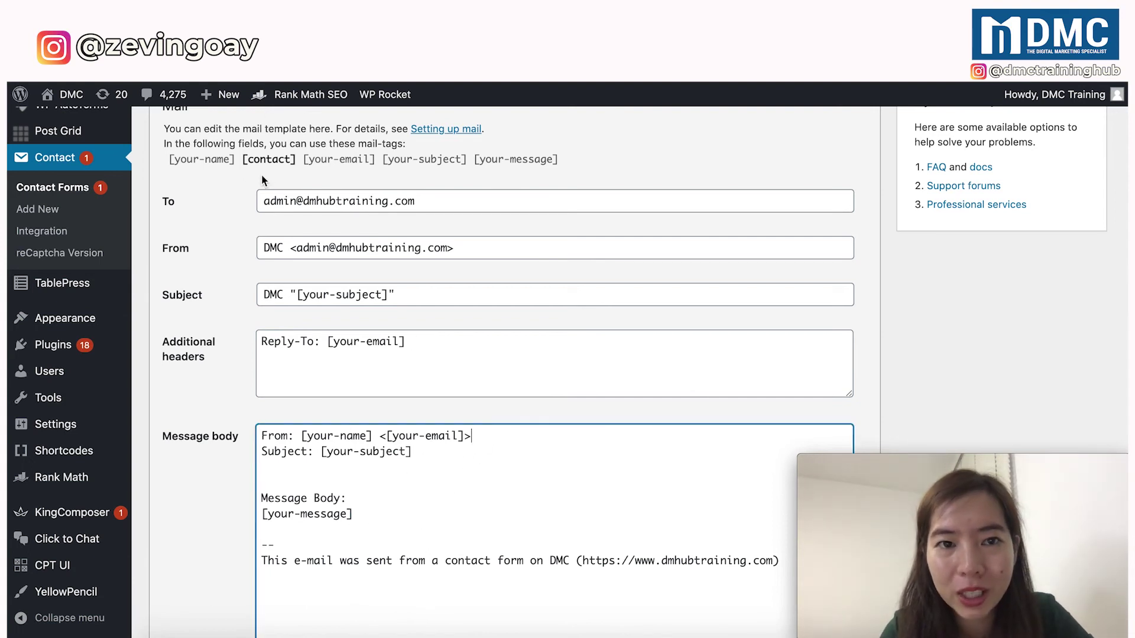
left_click(420, 81)
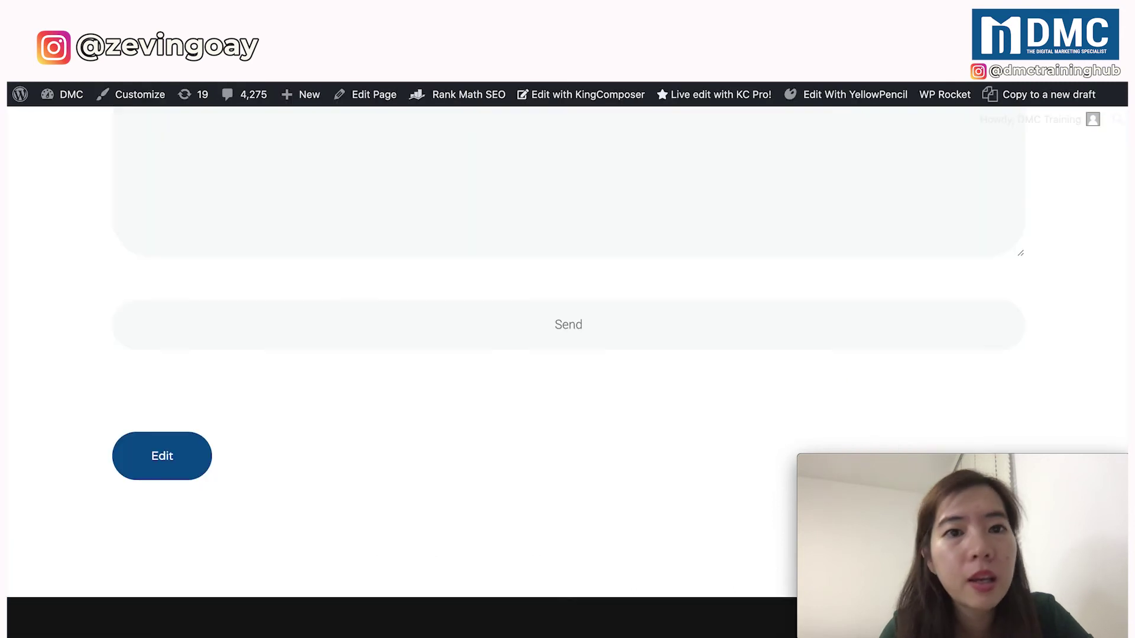
scroll(346, 184, "up", 8)
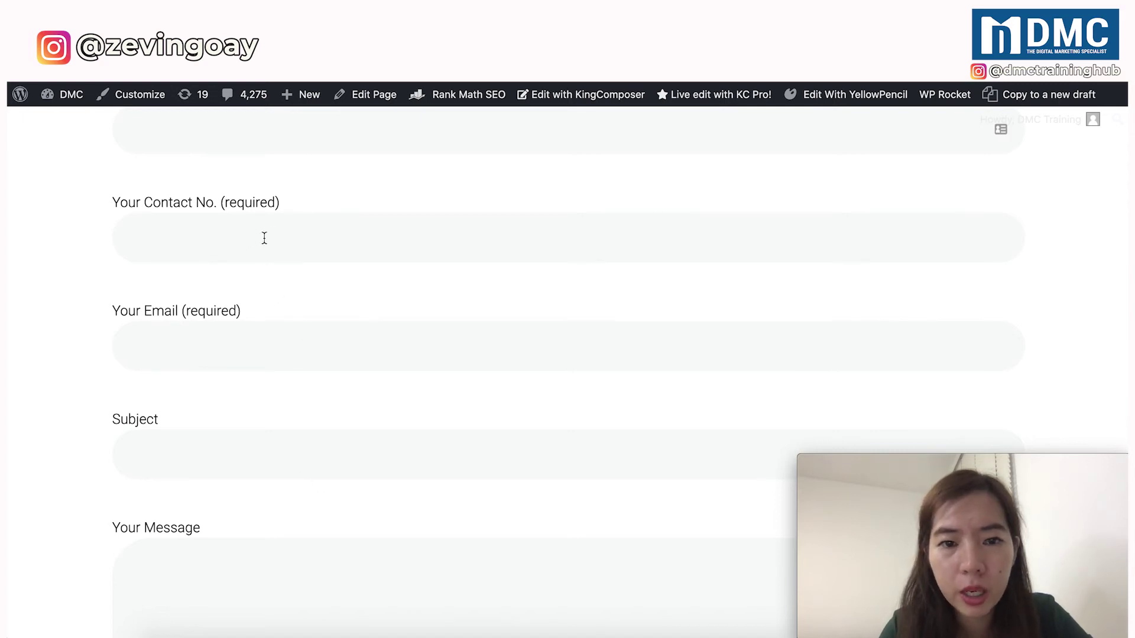
scroll(287, 423, "down", 5)
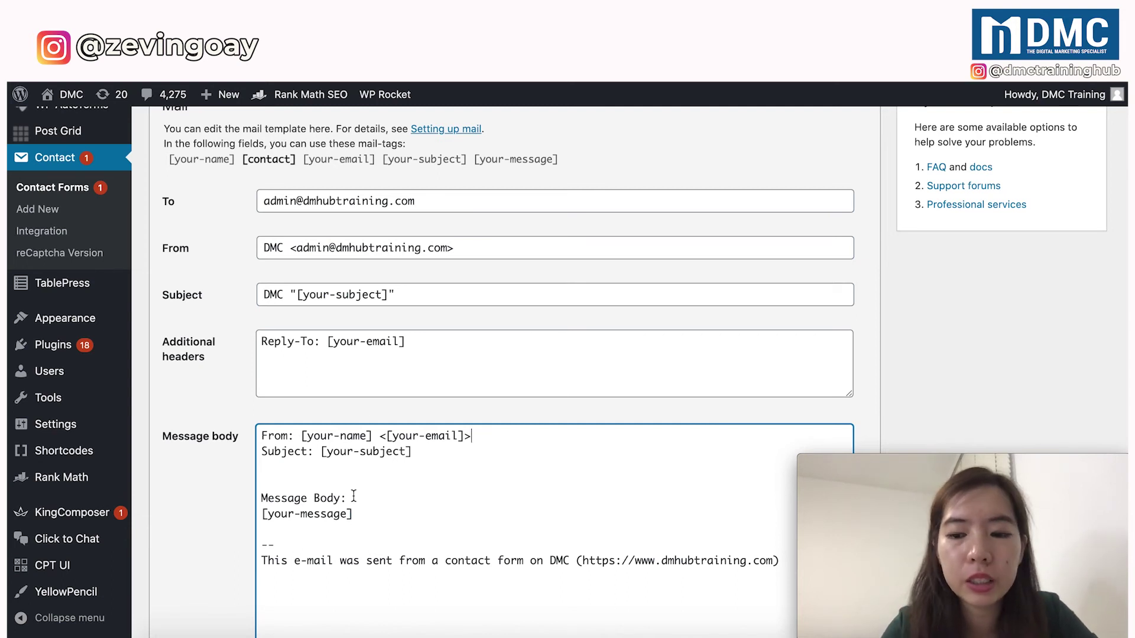
Add a 'Contact No.: [contact]' line beneath the From line in the message body.
key("Return")
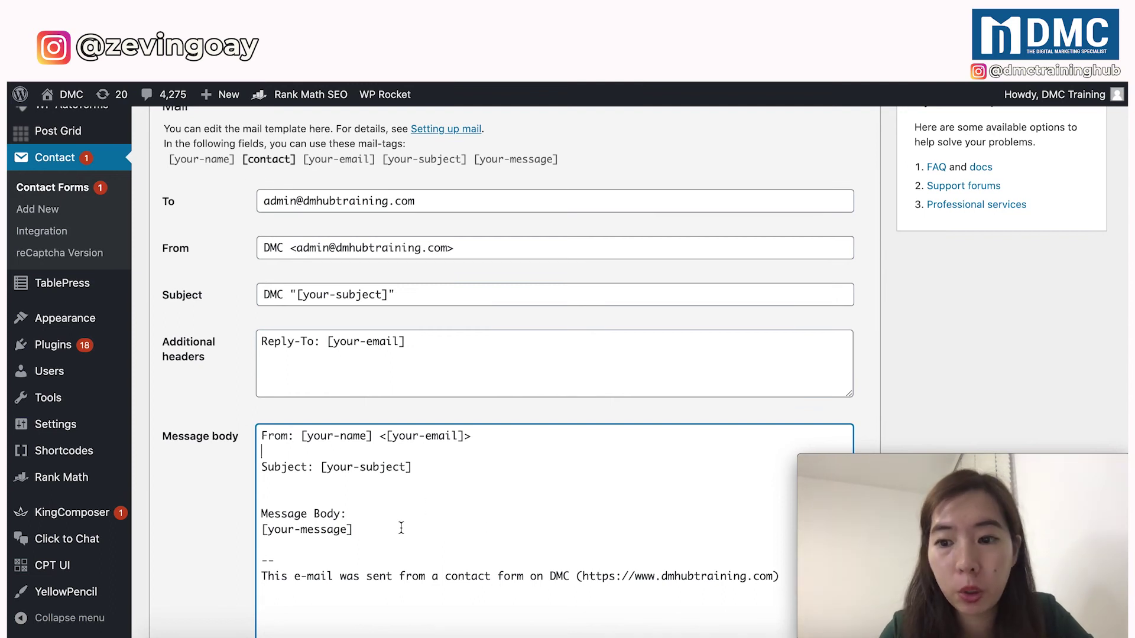
type("Conta")
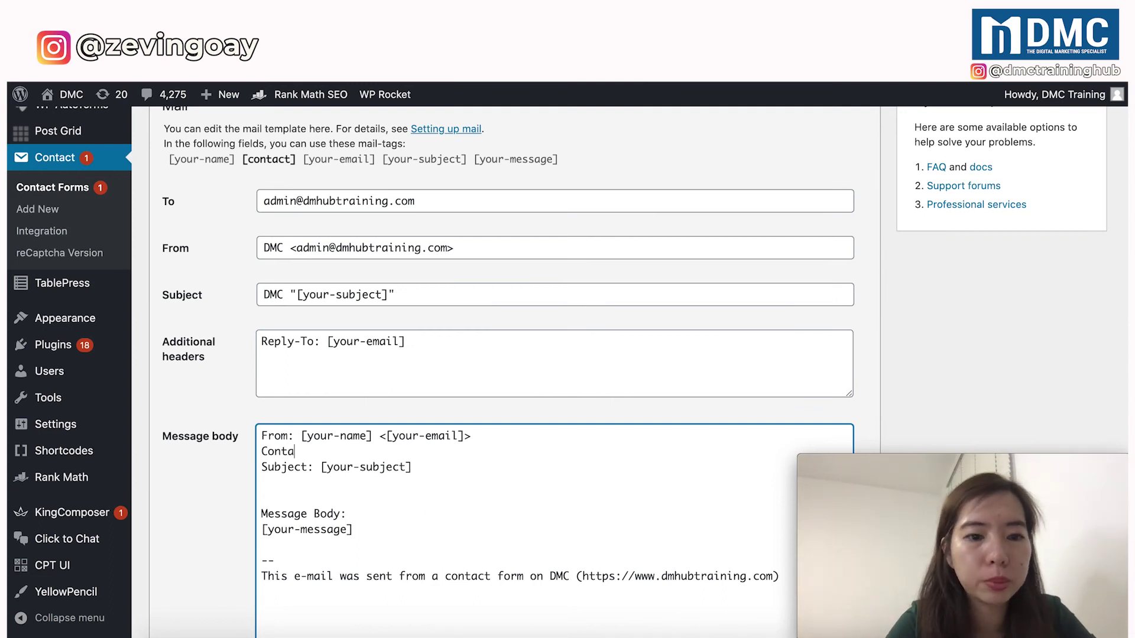
type("ct No.:")
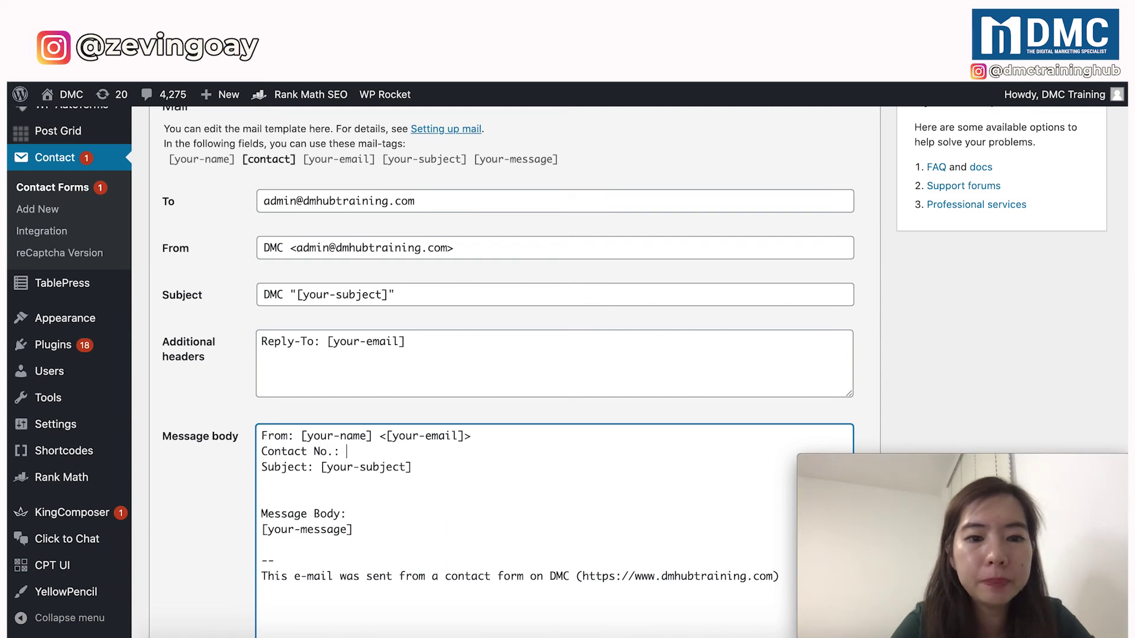
double_click(269, 159)
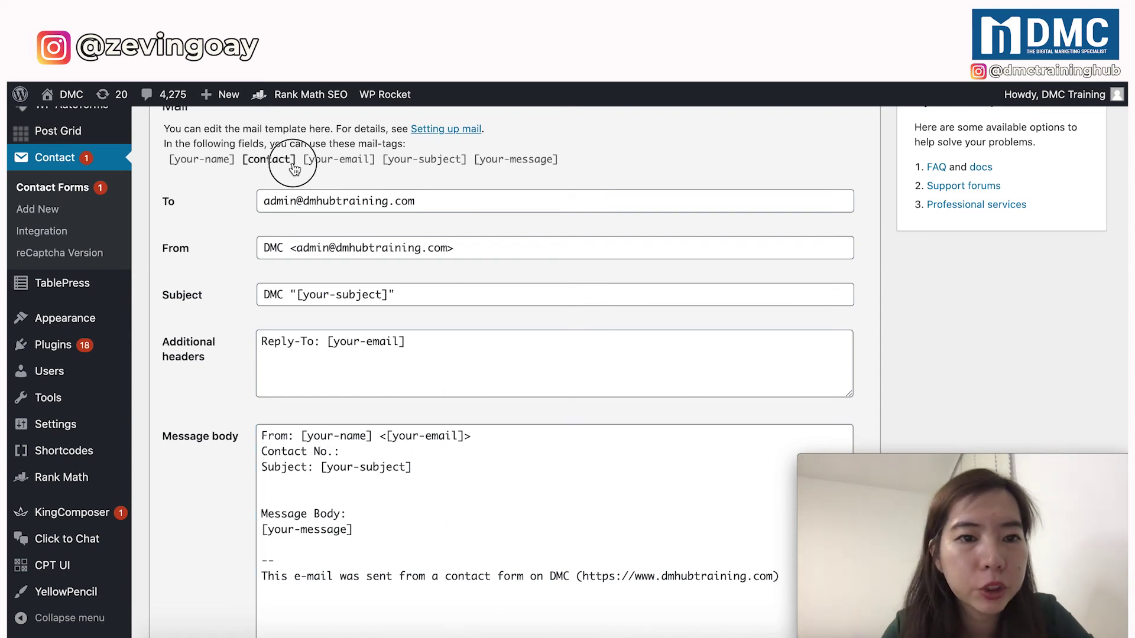
left_click(253, 162)
key("ctrl+c")
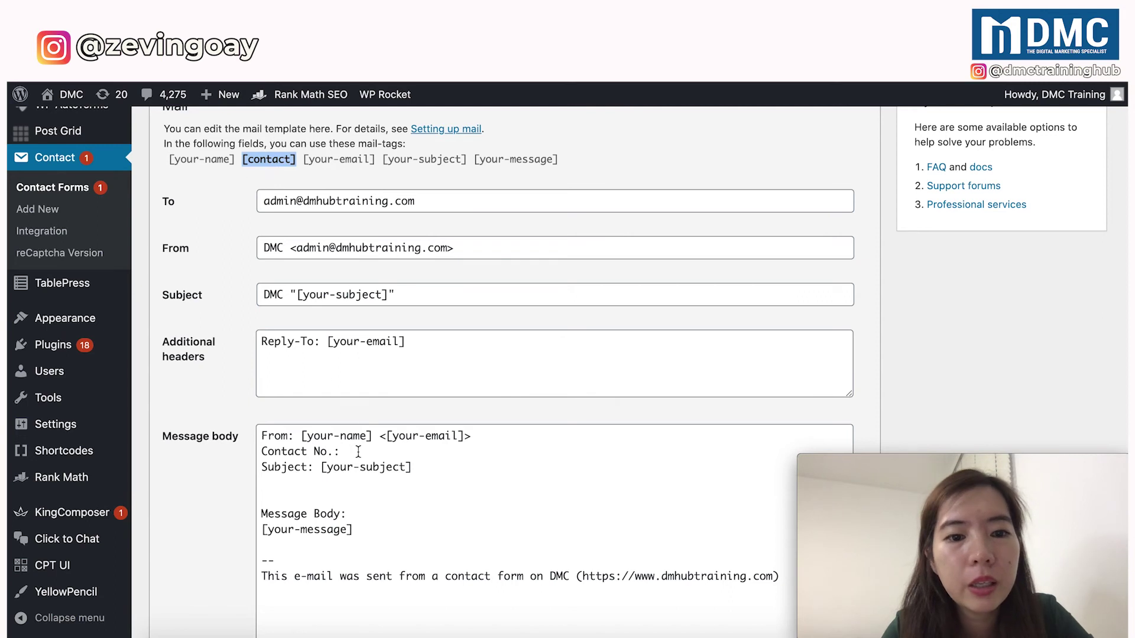
left_click(357, 452)
key("ctrl+v")
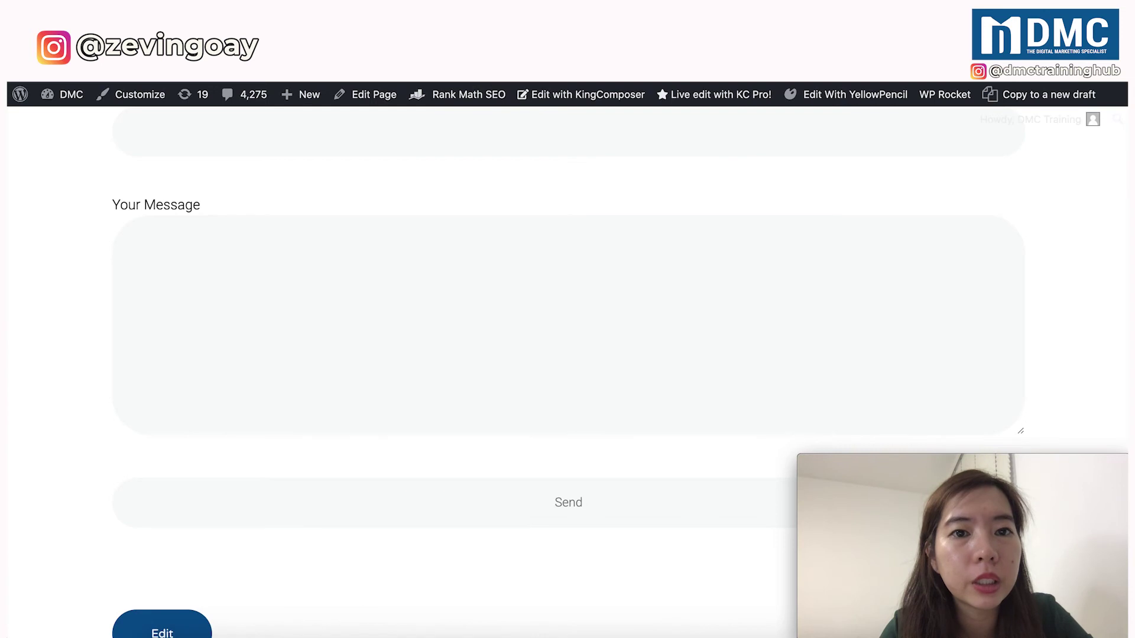
scroll(321, 254, "up", 5)
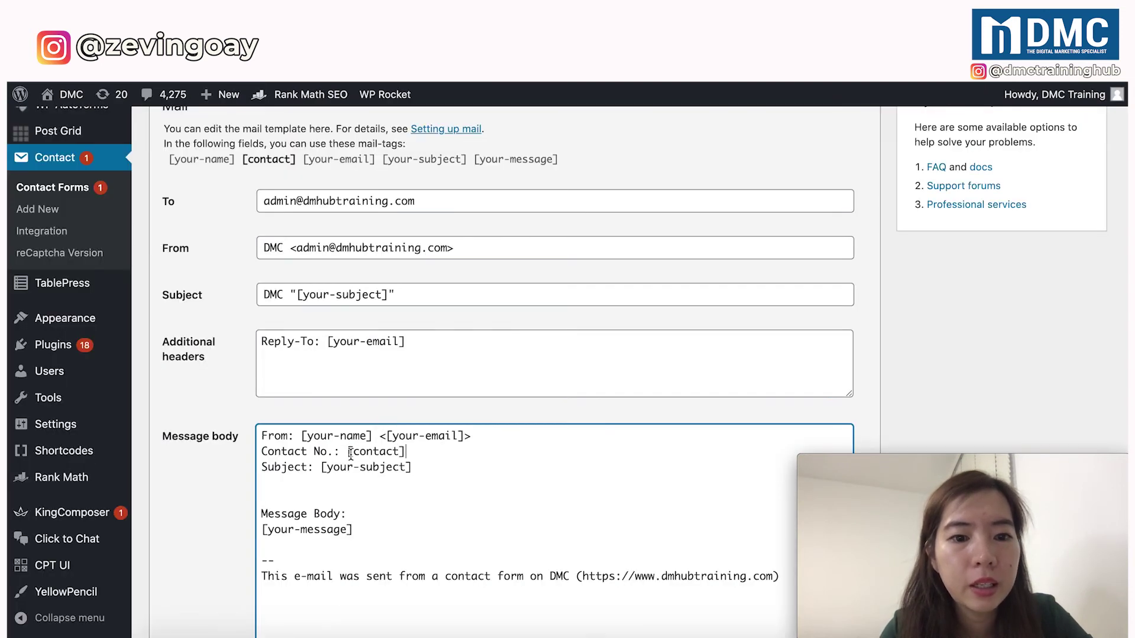
left_click_drag(347, 452, 415, 454)
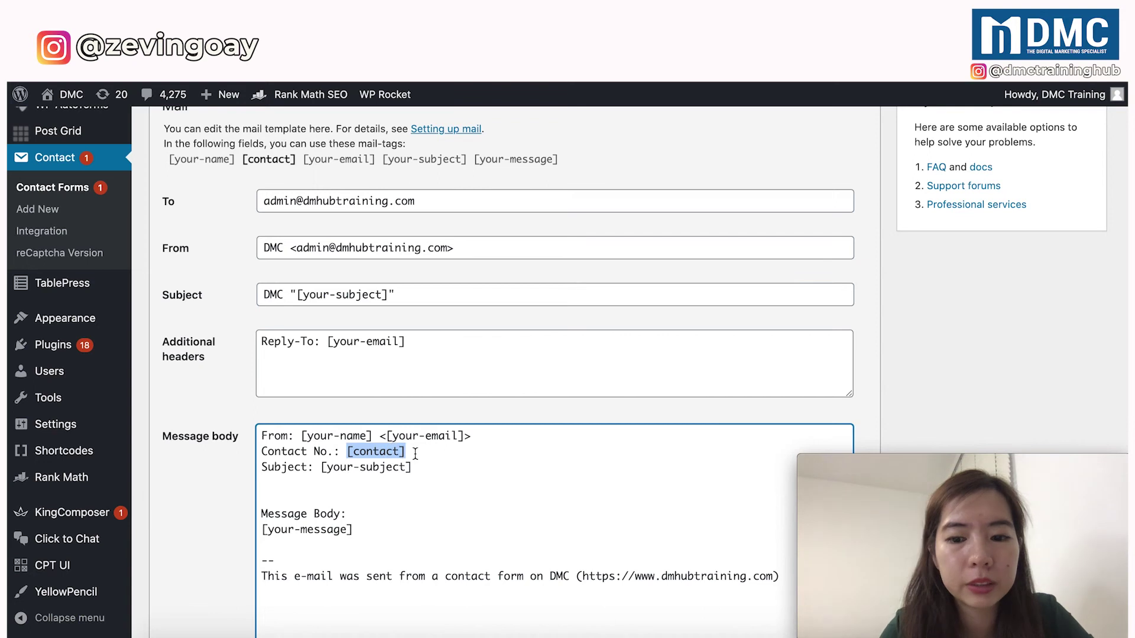
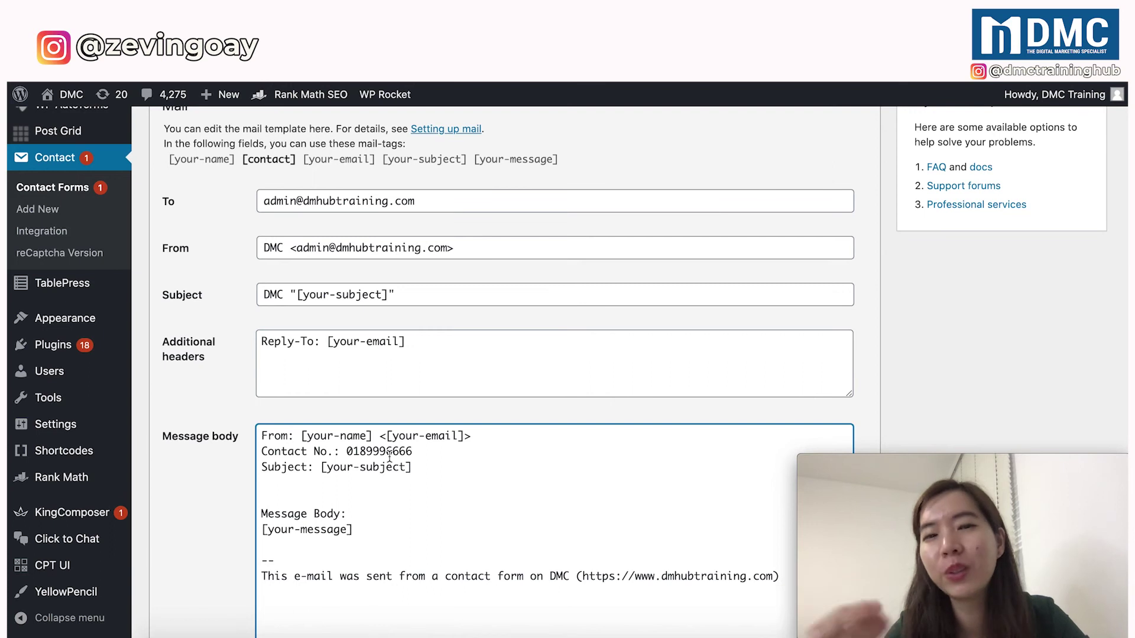
double_click(391, 453)
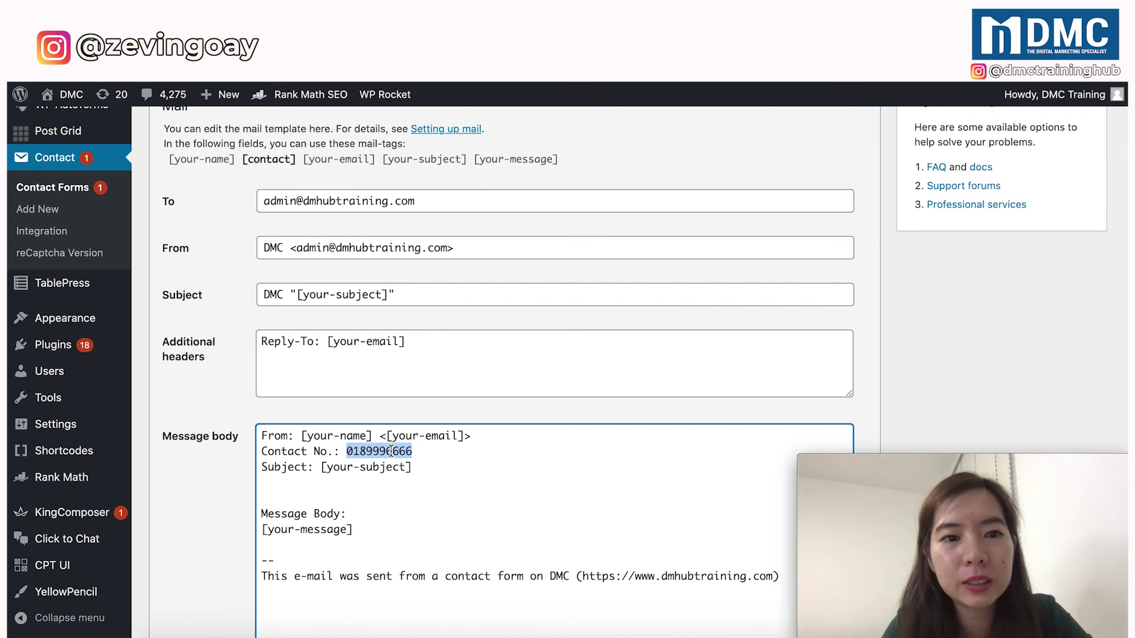
left_click(292, 163)
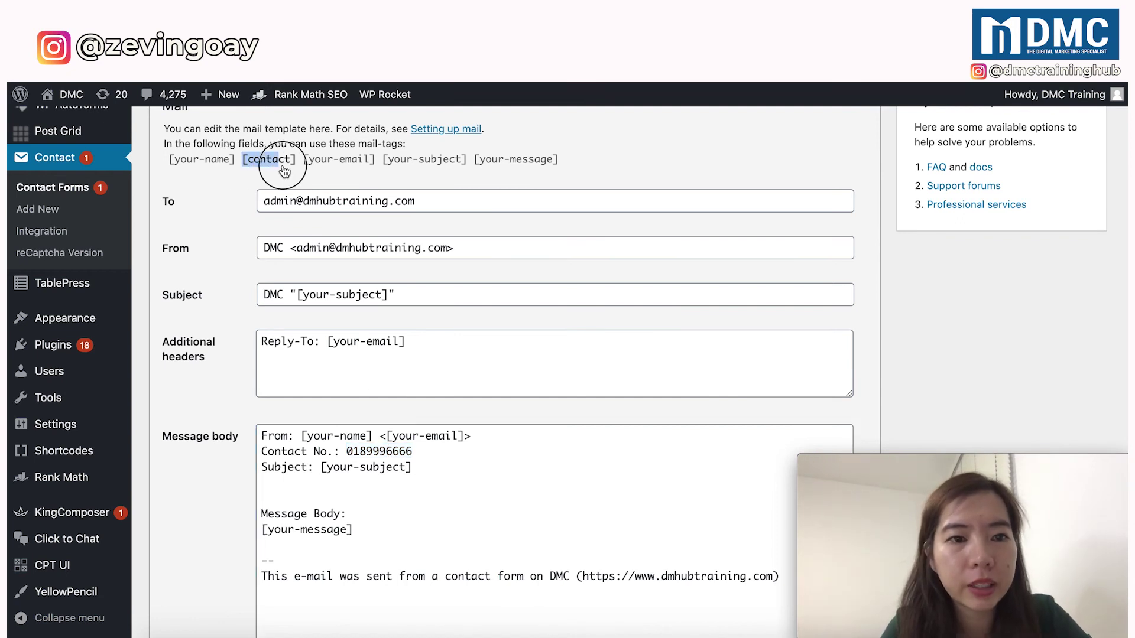
left_click_drag(293, 165, 300, 257)
left_click(299, 159)
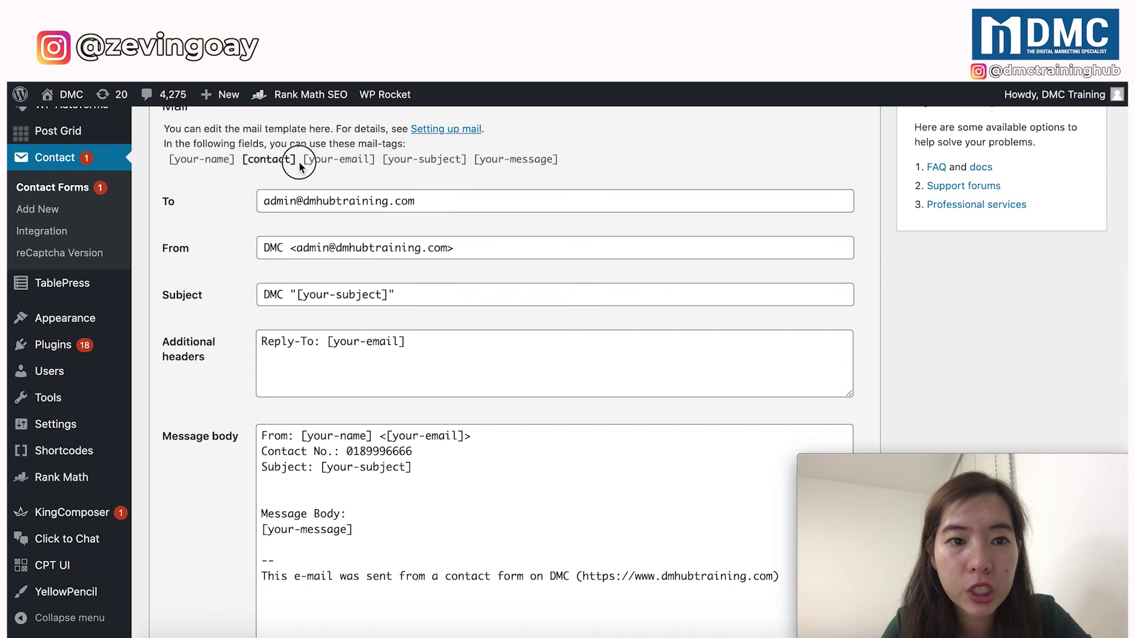
left_click(261, 159)
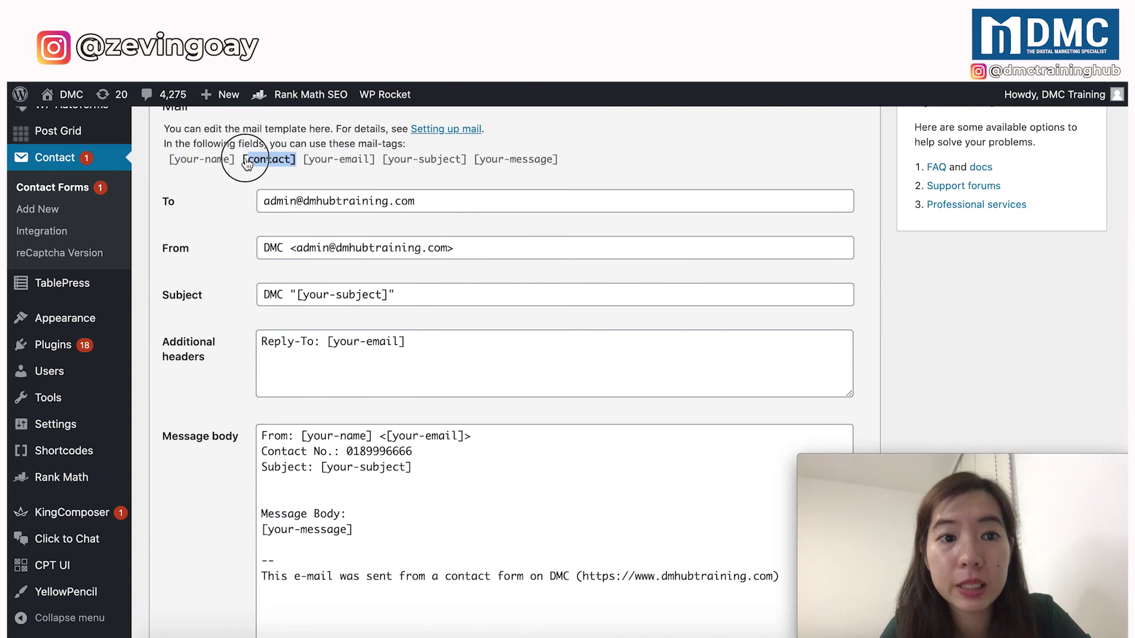
double_click(374, 451)
key("ctrl+v")
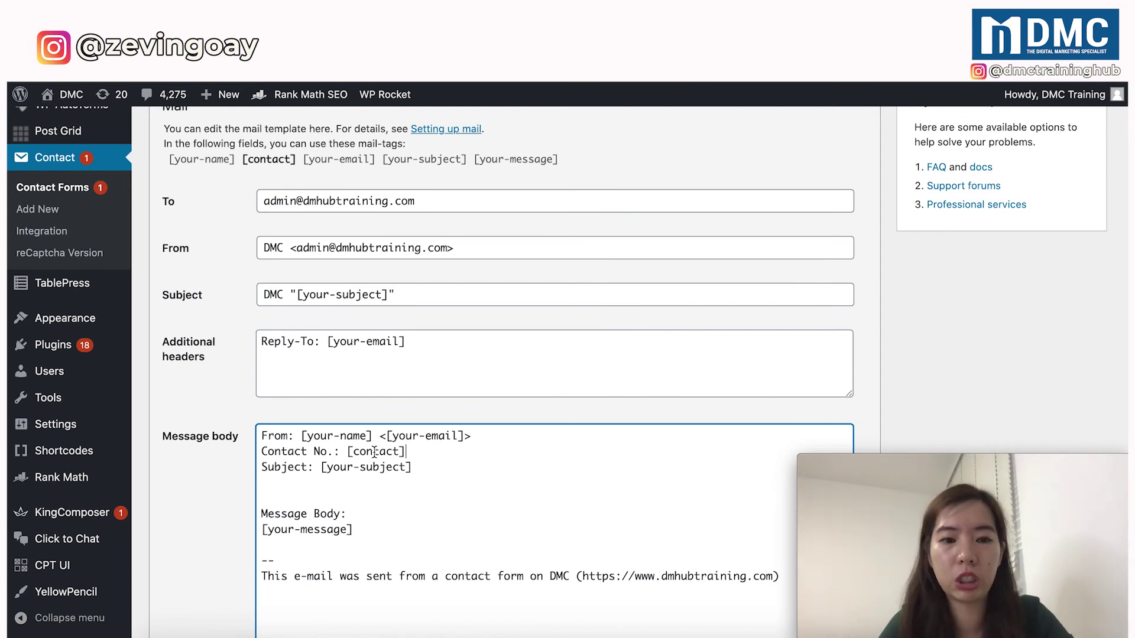
scroll(374, 452, "down", 2)
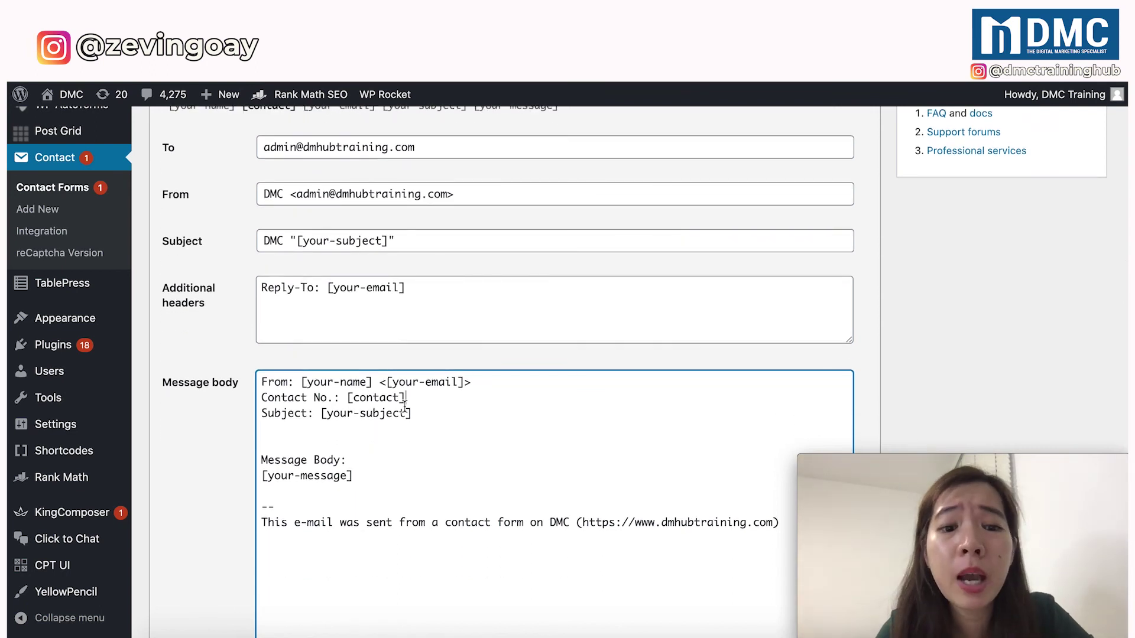
Save Contact Form Demo 1 with the new Contact No. line in the mail body.
scroll(780, 317, "up", 5)
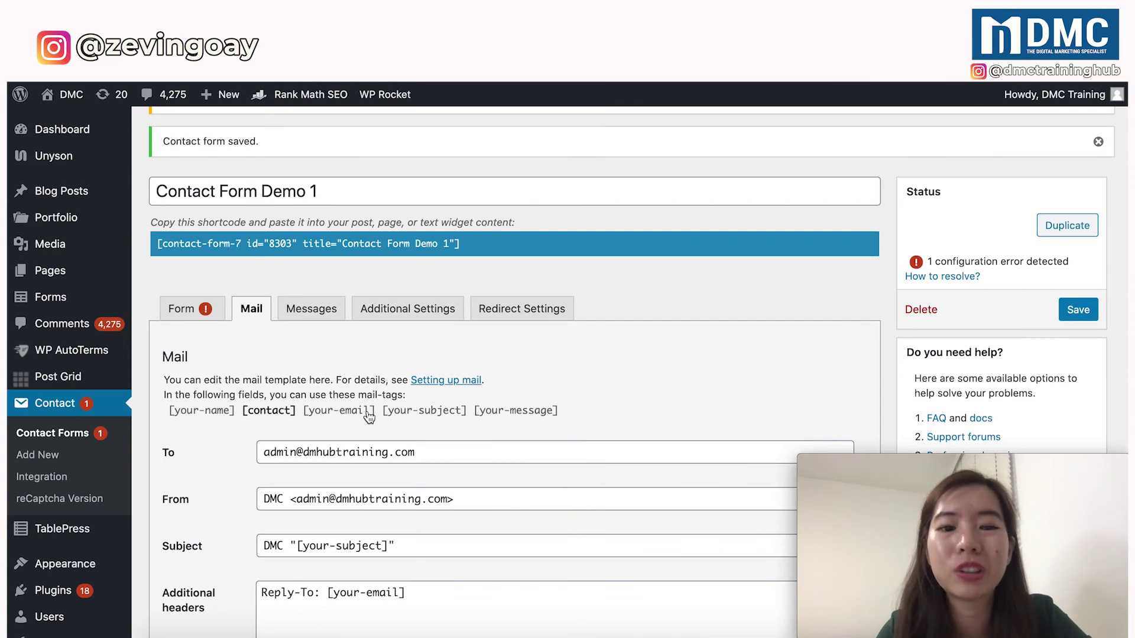
left_click(1080, 315)
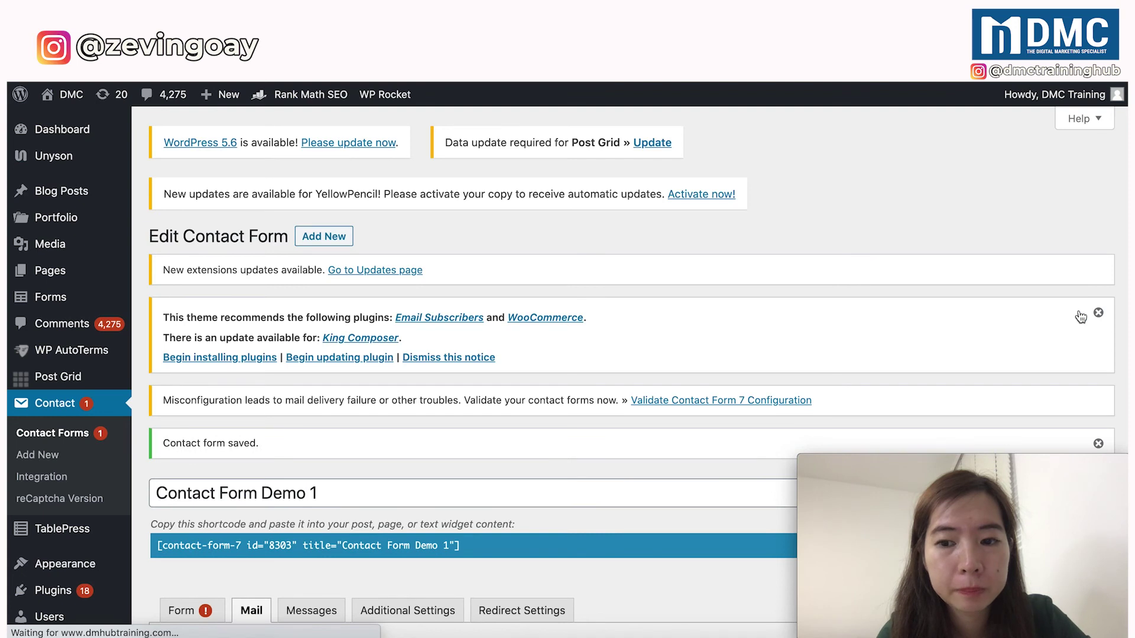
scroll(619, 396, "down", 7)
scroll(618, 393, "down", 1)
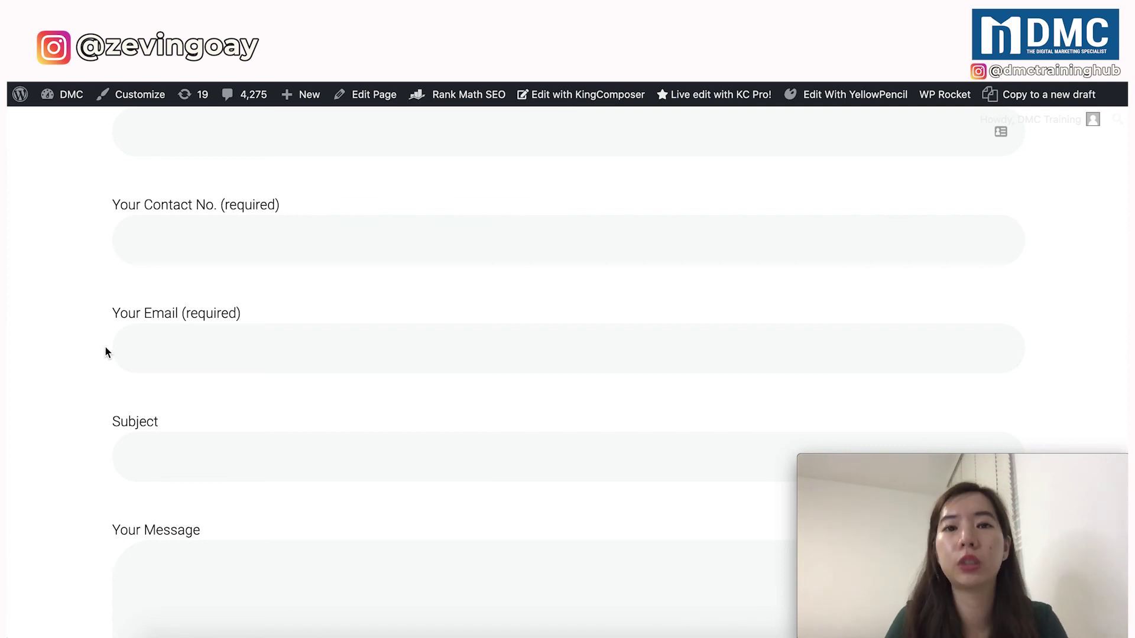
scroll(104, 345, "up", 2)
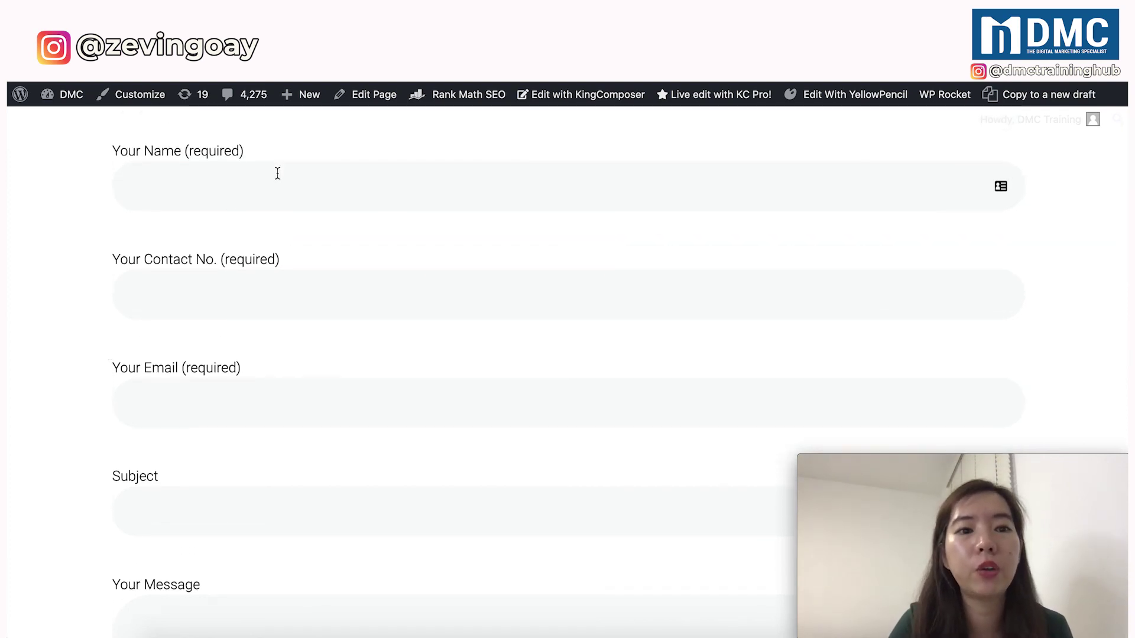